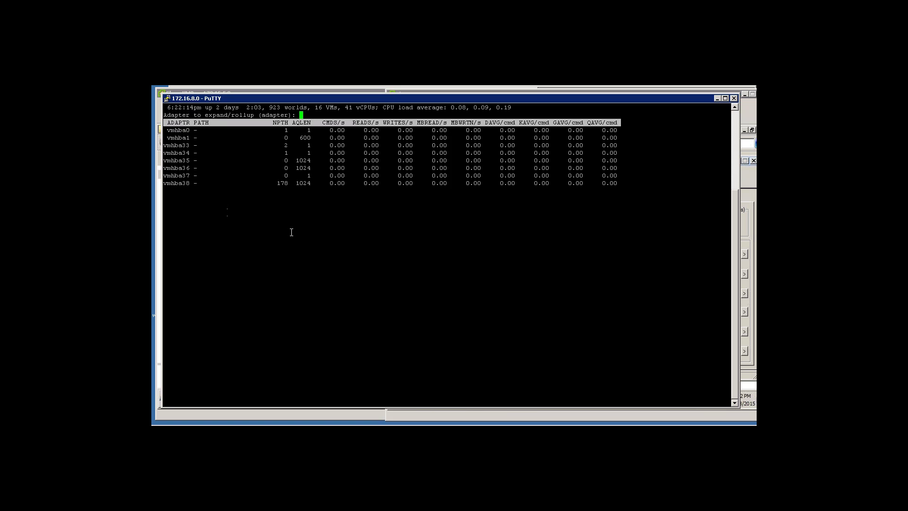
Step: Dismiss the adapter expand/rollup prompt in esxtop and examine the vmhba38 adapter's queue length and I/O statistics
drag(277, 183, 628, 186)
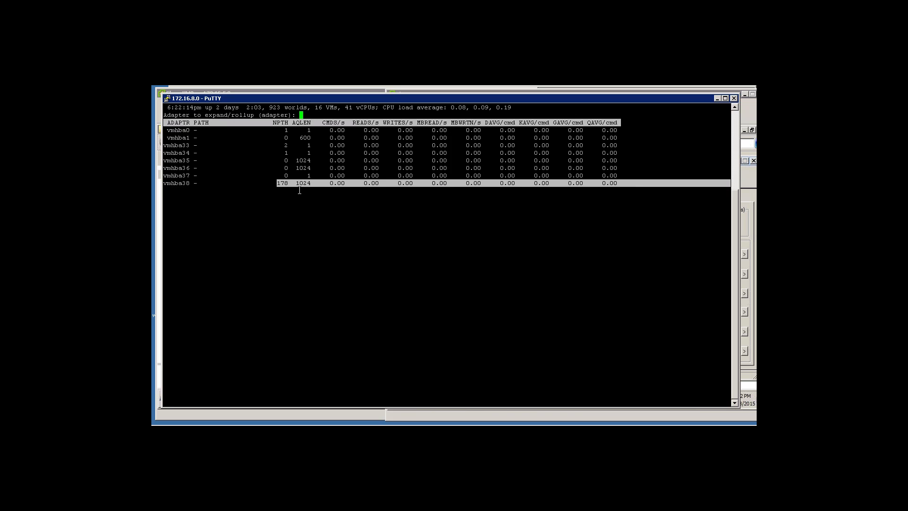
click(339, 184)
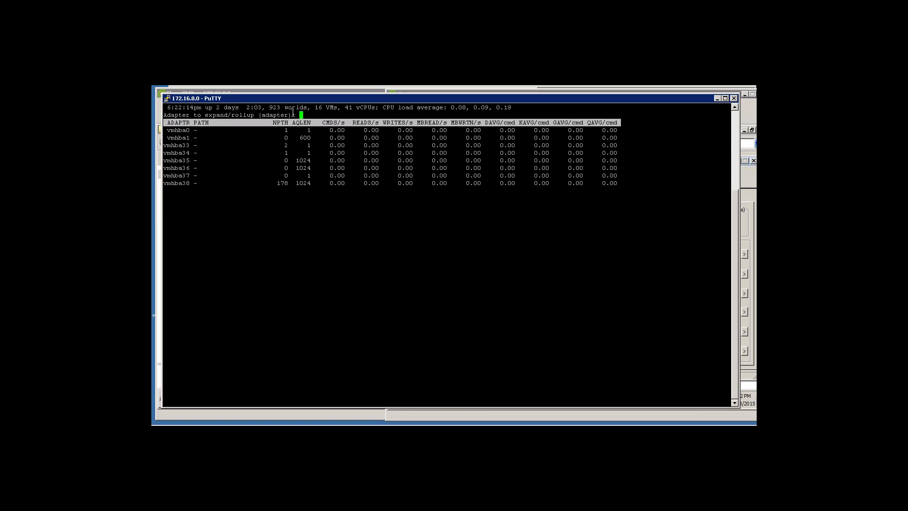
drag(235, 138, 241, 138)
click(319, 144)
key(Return)
drag(326, 183, 446, 182)
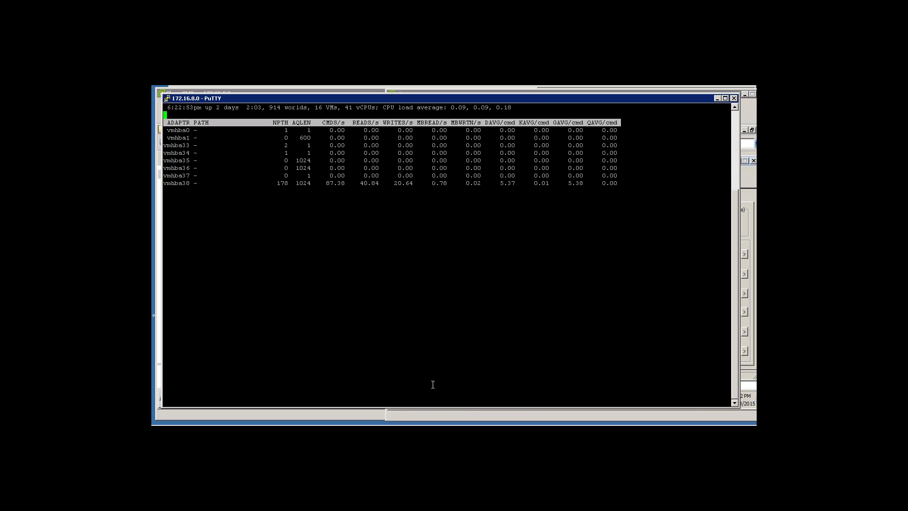
Step: Switch to Iometer on Class-VM1 and review its disk targets and the settings of the Daves Spec access specification
click(406, 413)
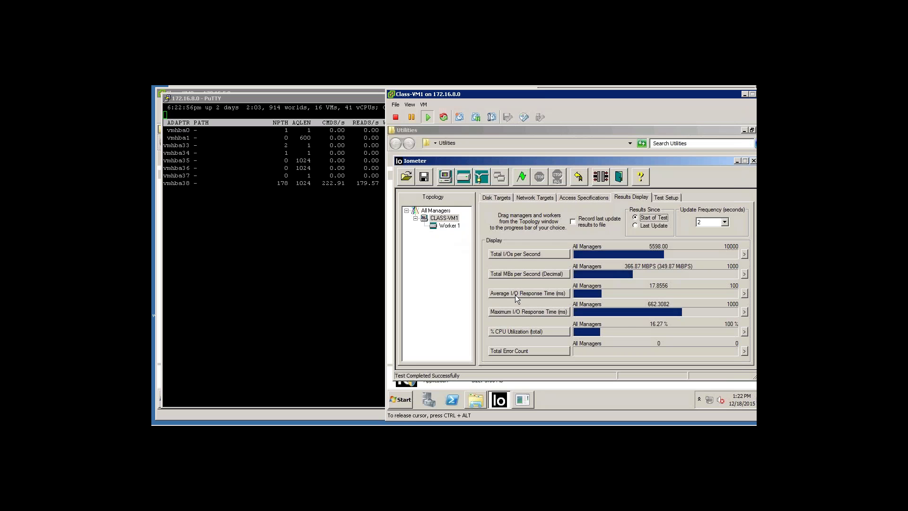
click(502, 199)
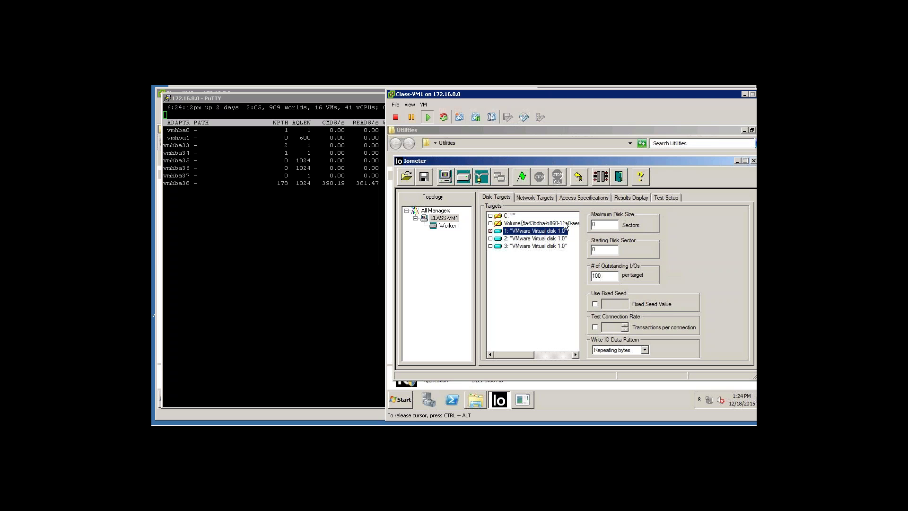
click(583, 197)
click(510, 217)
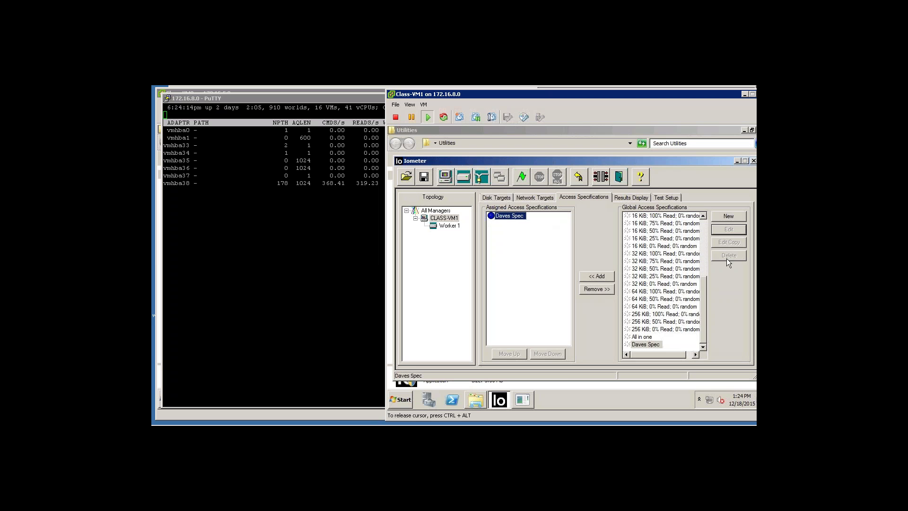
click(661, 347)
click(736, 230)
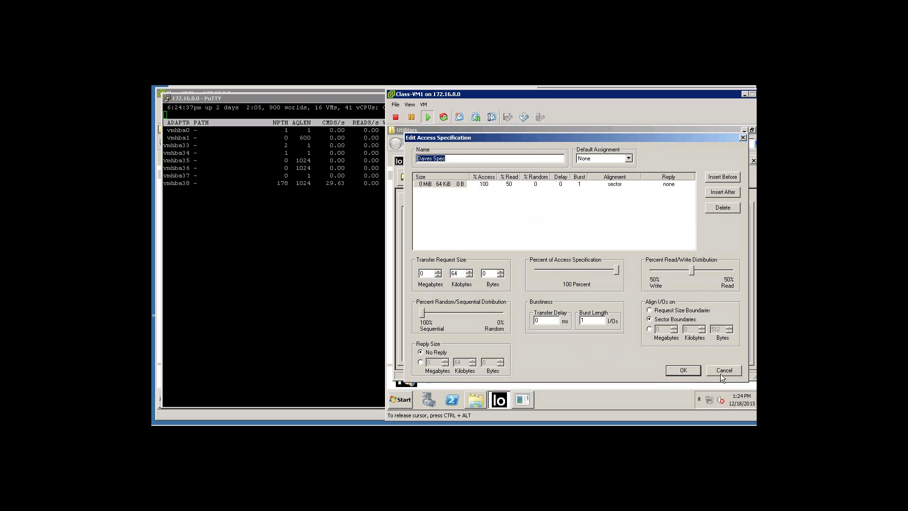
click(685, 370)
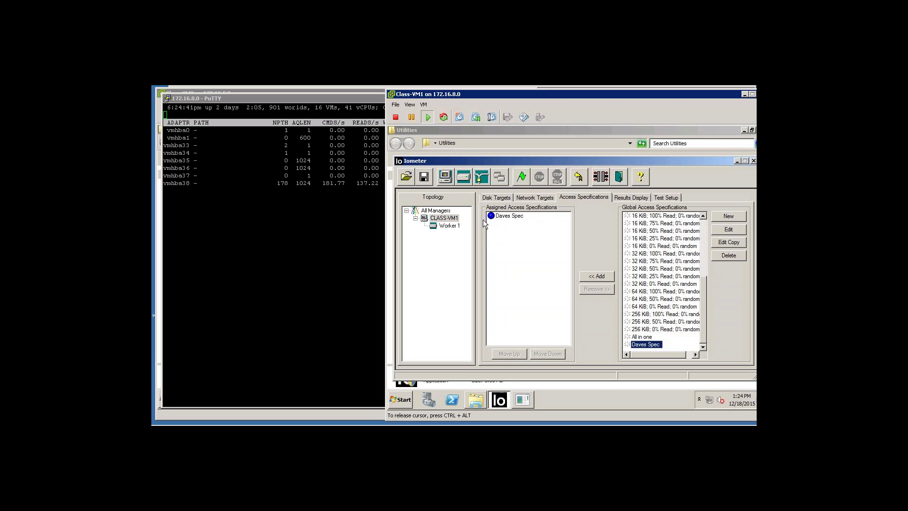
Step: Start the Iometer test on Class-VM1, saving its output as the results CSV file in the Documents library
click(508, 200)
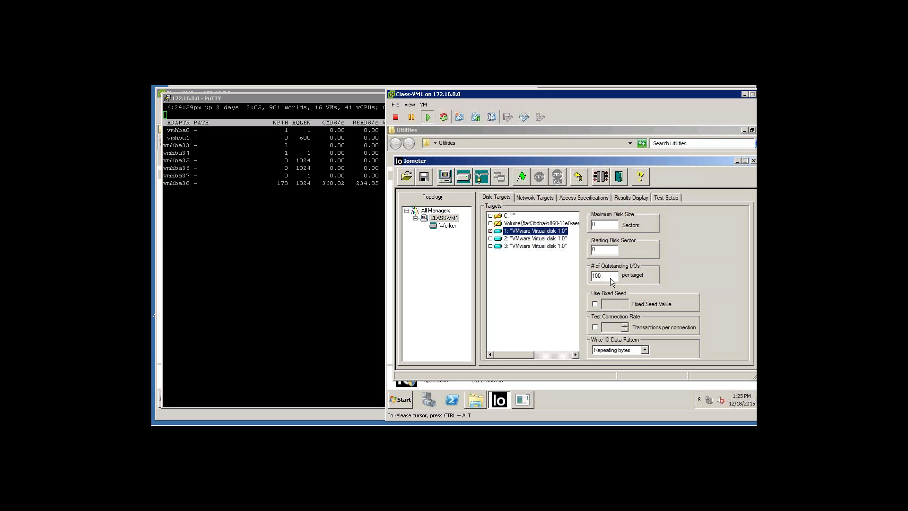
click(521, 178)
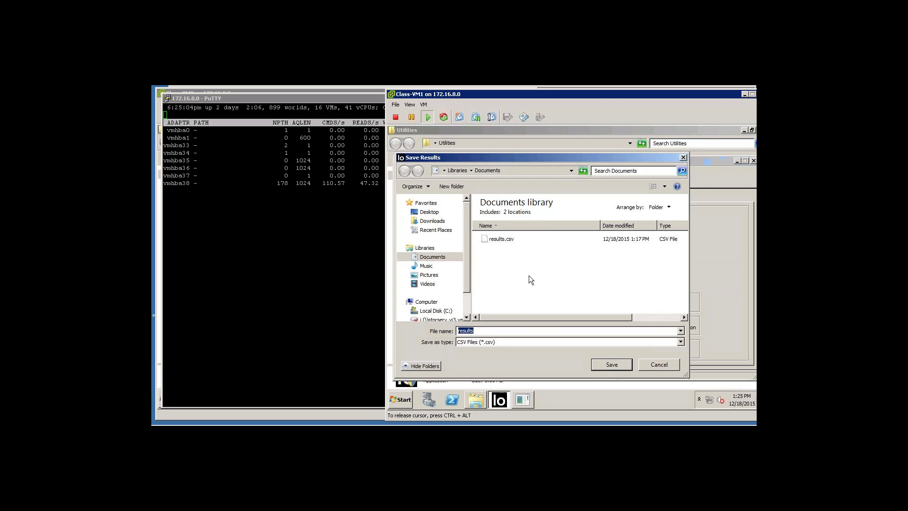
click(613, 364)
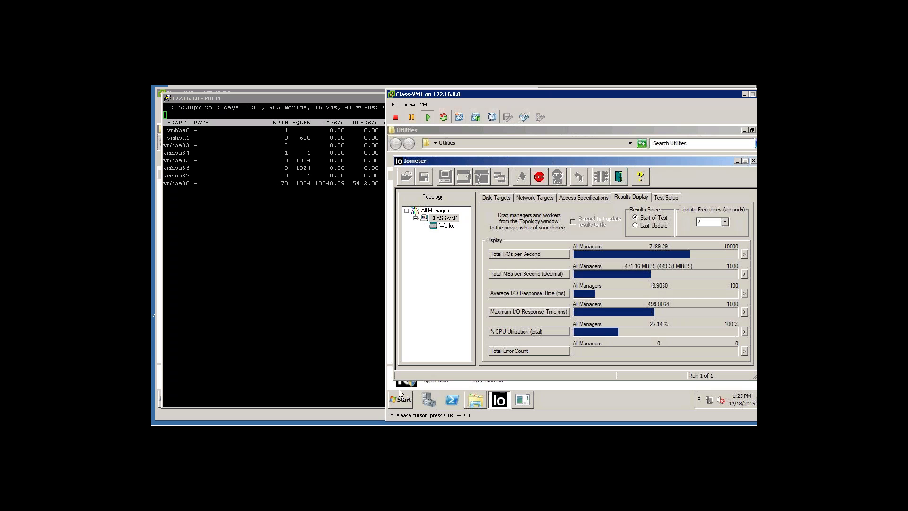
Step: Switch to the Nimble Storage performance page in Firefox and examine the volume's throughput and IOPS charts
mouse_move(412, 415)
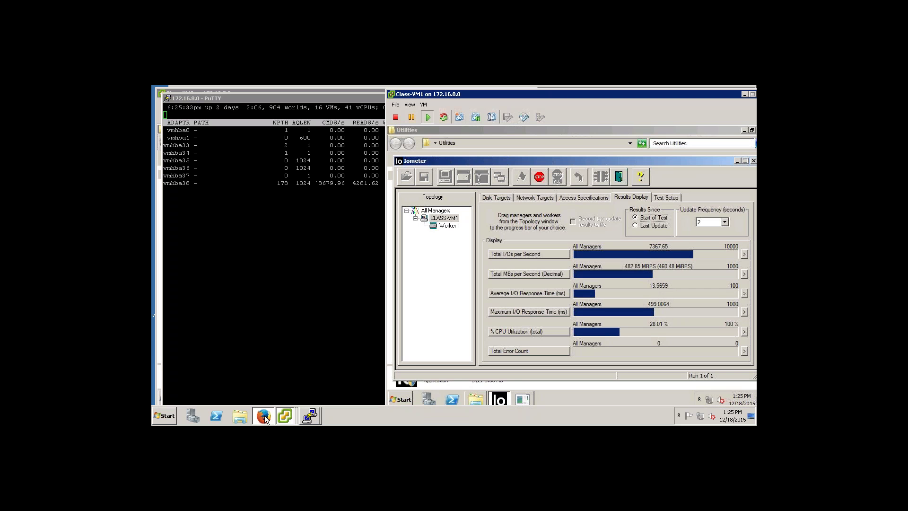
click(263, 416)
scroll(547, 263, up, 3)
scroll(518, 264, up, 1)
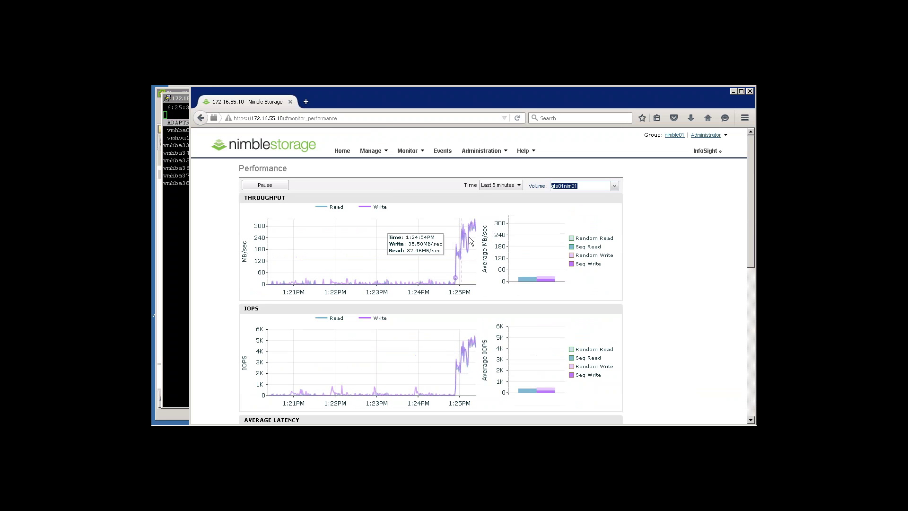
mouse_move(471, 230)
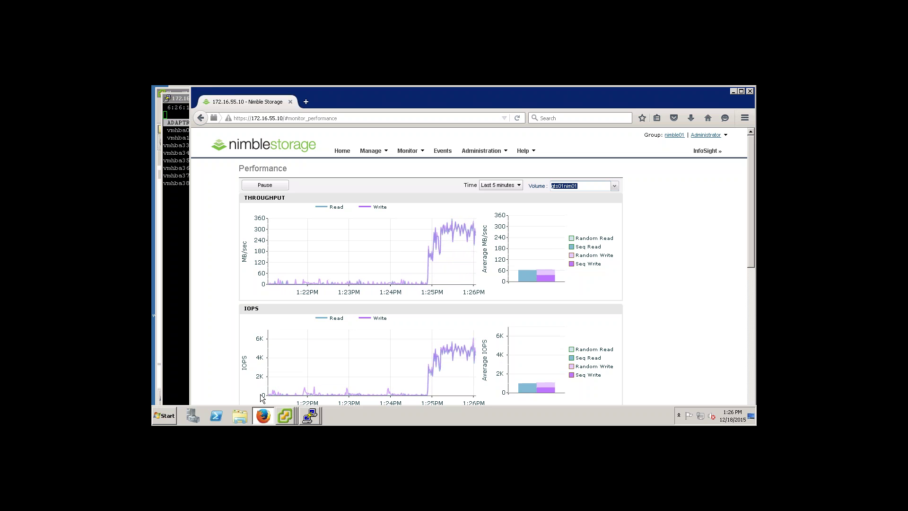
Step: Switch to PuTTY, show the esxtop disk device view, and examine the busiest device's active commands and commands per second
click(174, 273)
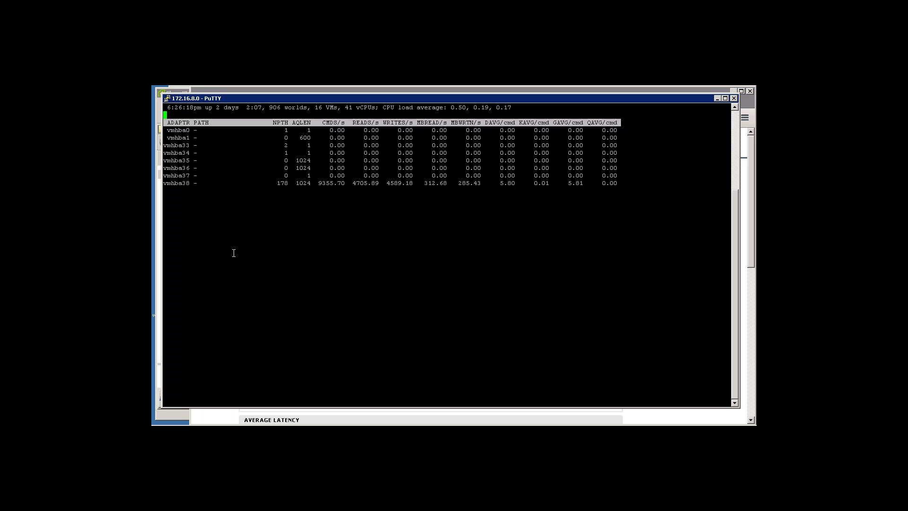
key(u)
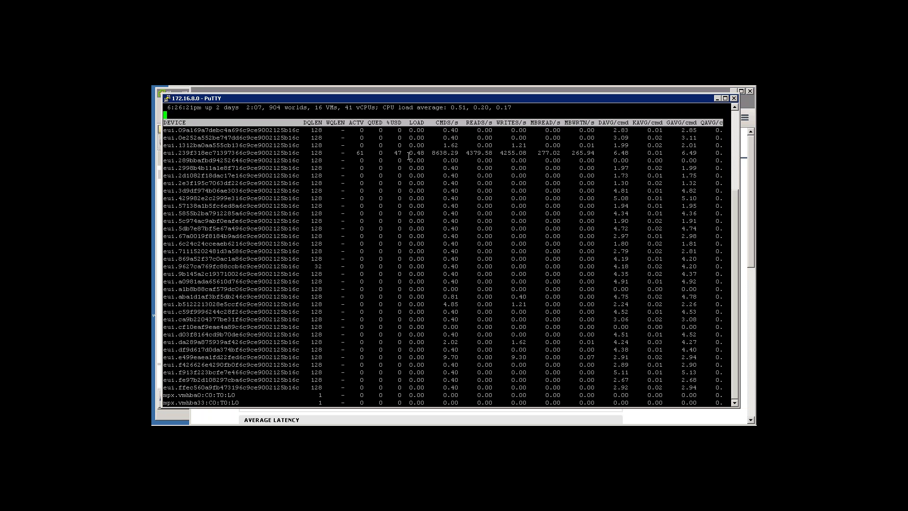
drag(352, 153, 364, 152)
drag(429, 153, 459, 153)
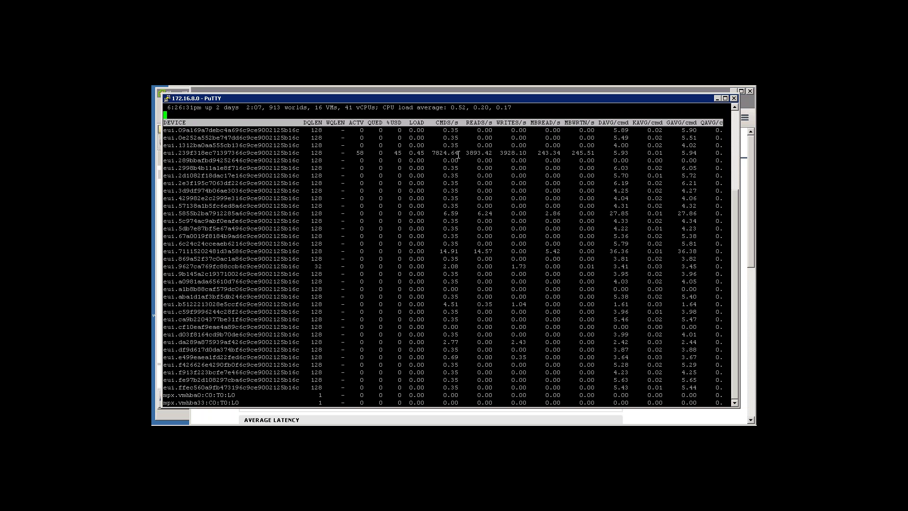
drag(428, 152, 457, 153)
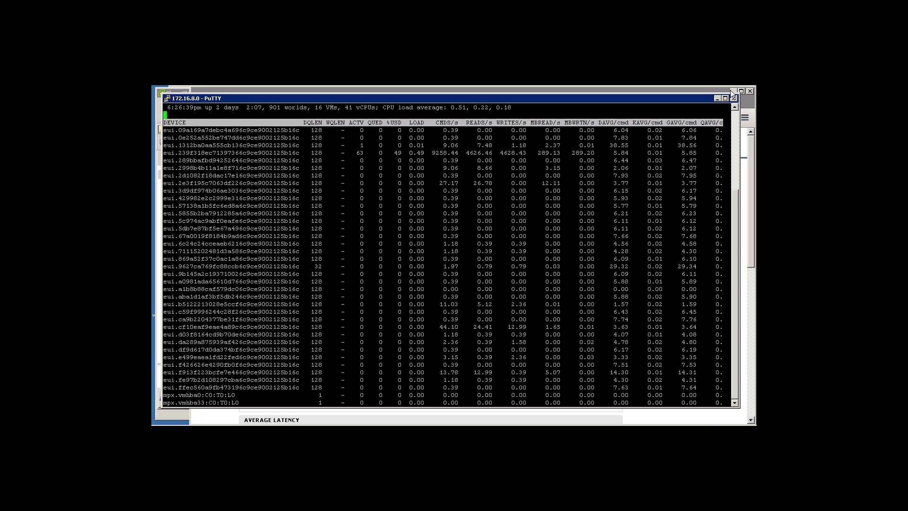
Step: Compare Class-VM1's Iometer response time with the busiest device's GAVG/cmd latency in esxtop
click(750, 201)
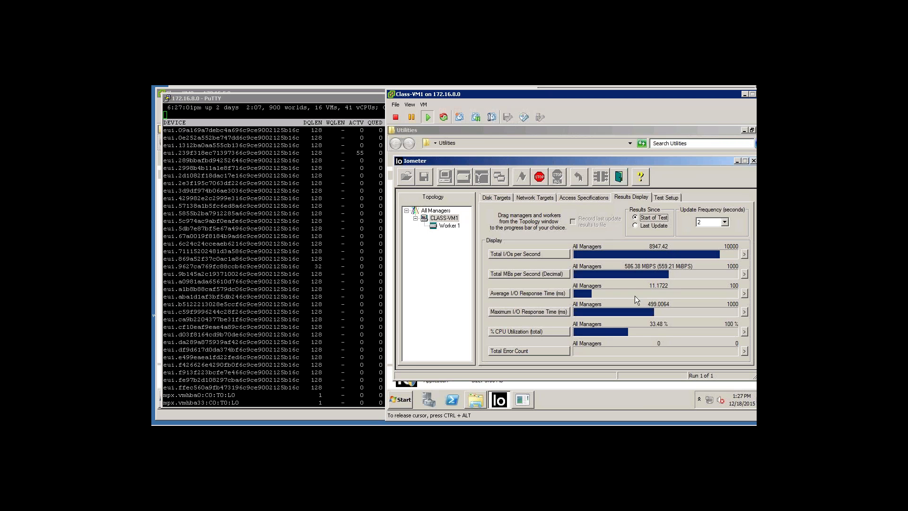
key(alt+Tab)
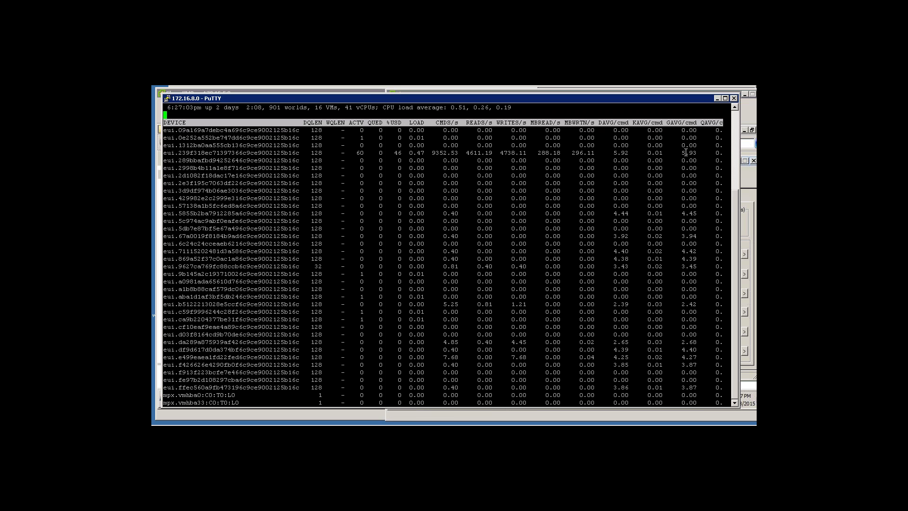
drag(679, 153, 696, 153)
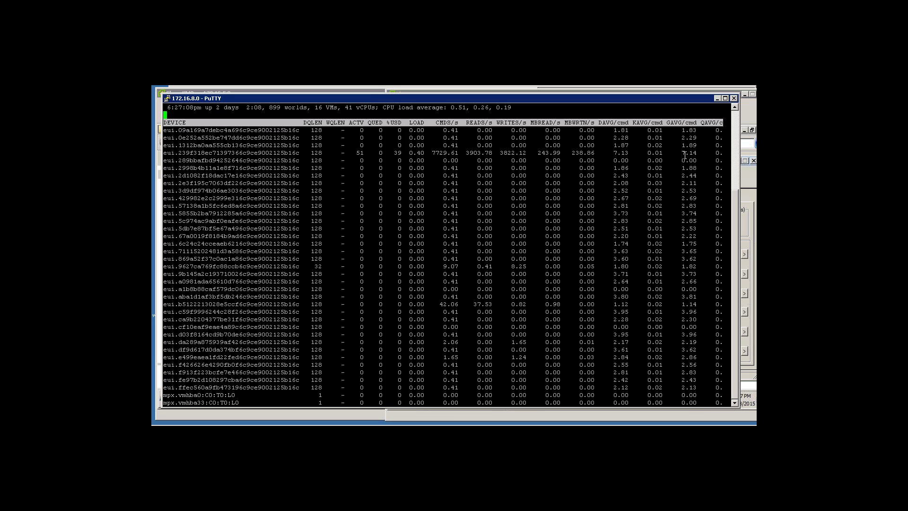
drag(674, 152, 700, 153)
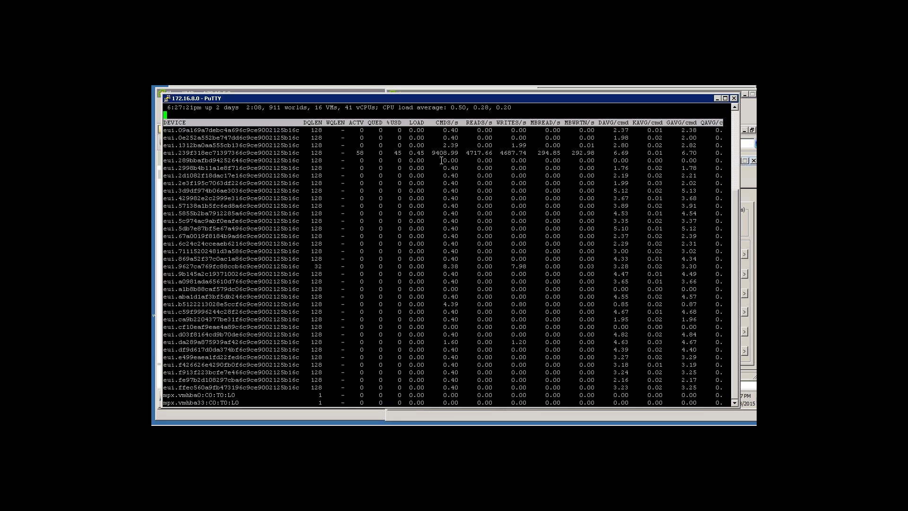
Step: Check the disk targets in Iometer on Class-VM2 and start its test, saving to the results CSV file in Documents
click(748, 112)
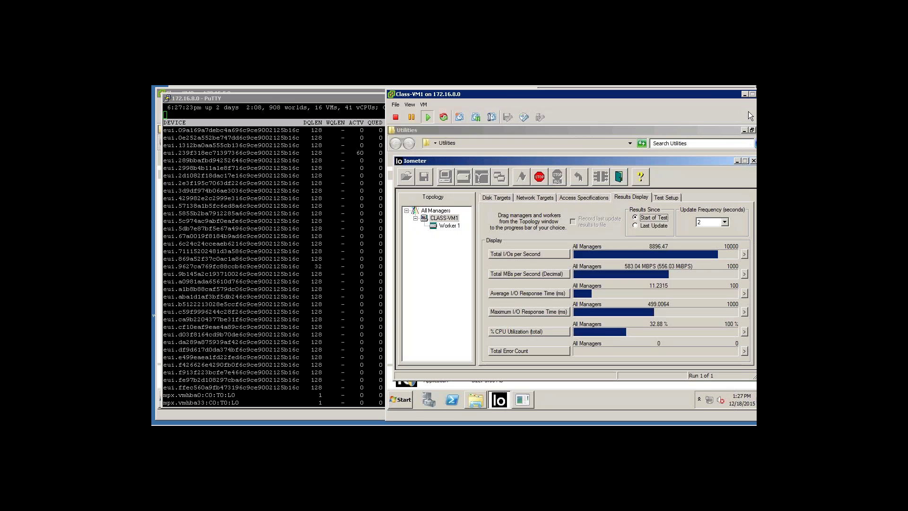
click(248, 416)
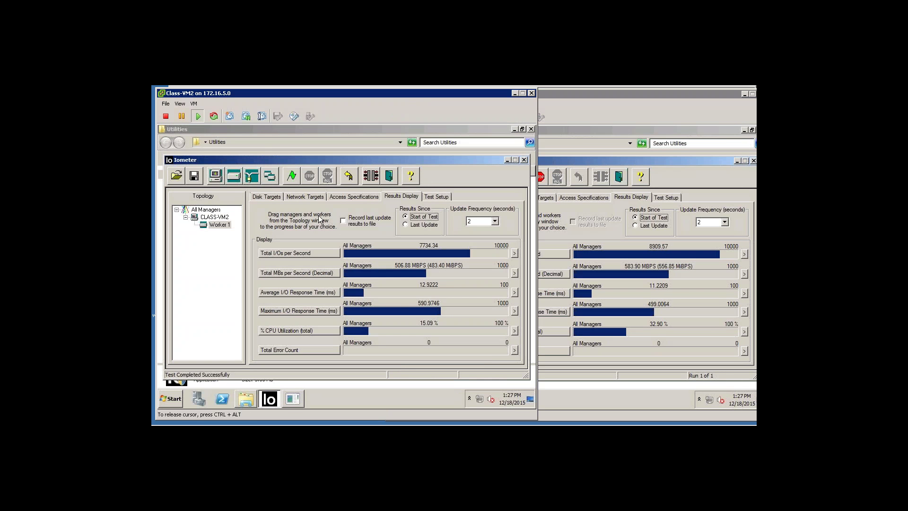
click(263, 197)
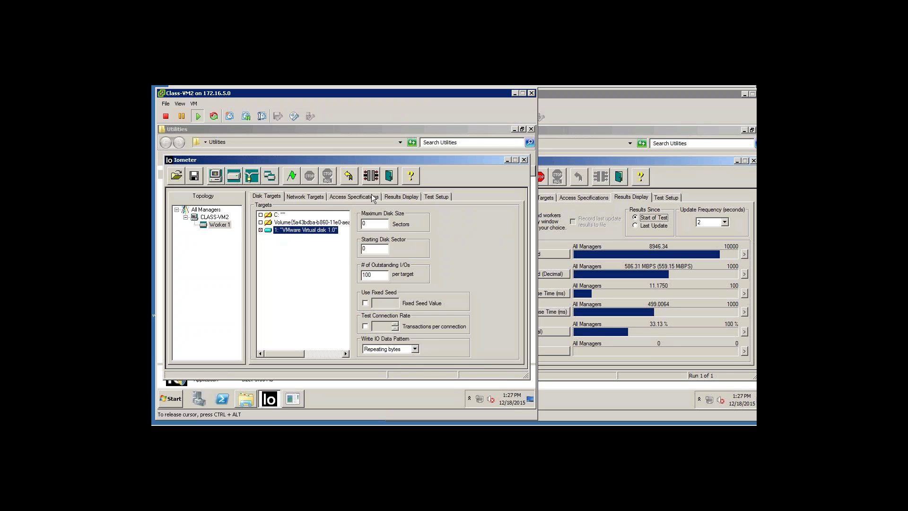
click(292, 176)
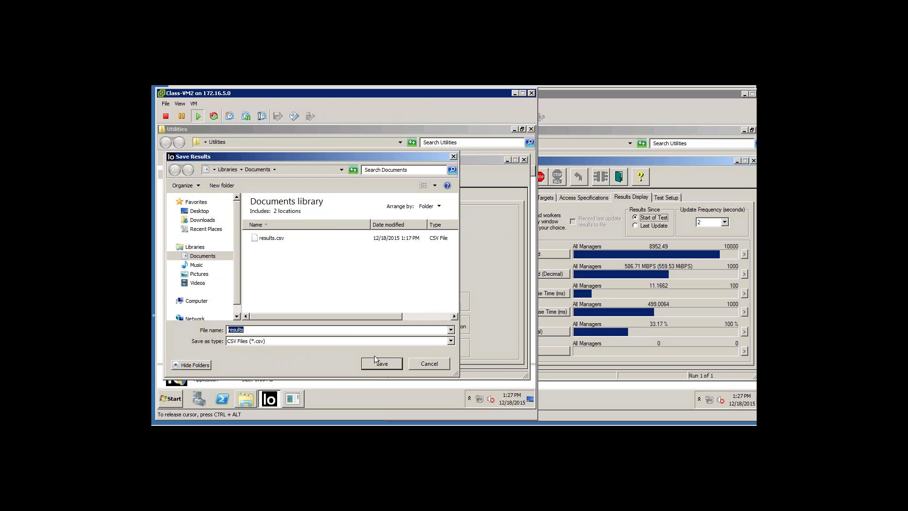
click(377, 363)
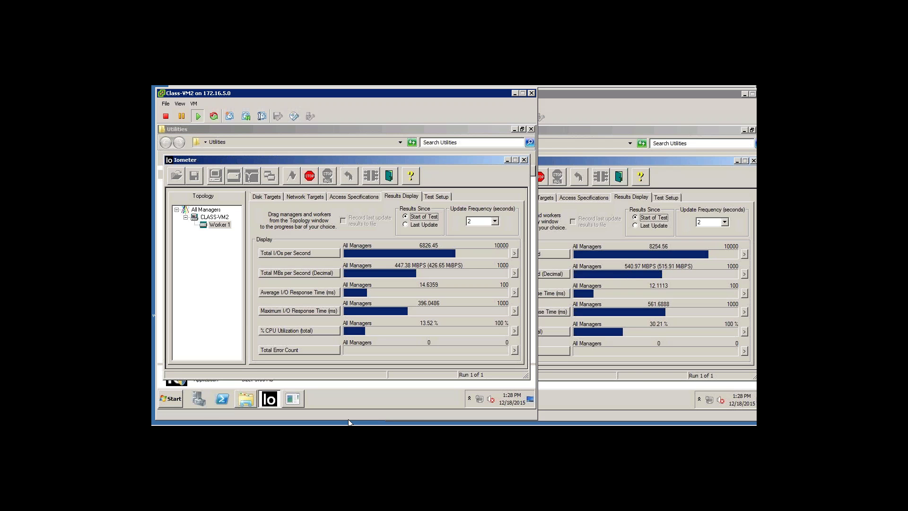
Step: Check the Nimble volume's throughput and IOPS charts with both tests running, and minimize the browser to return to Iometer
mouse_move(308, 423)
click(263, 415)
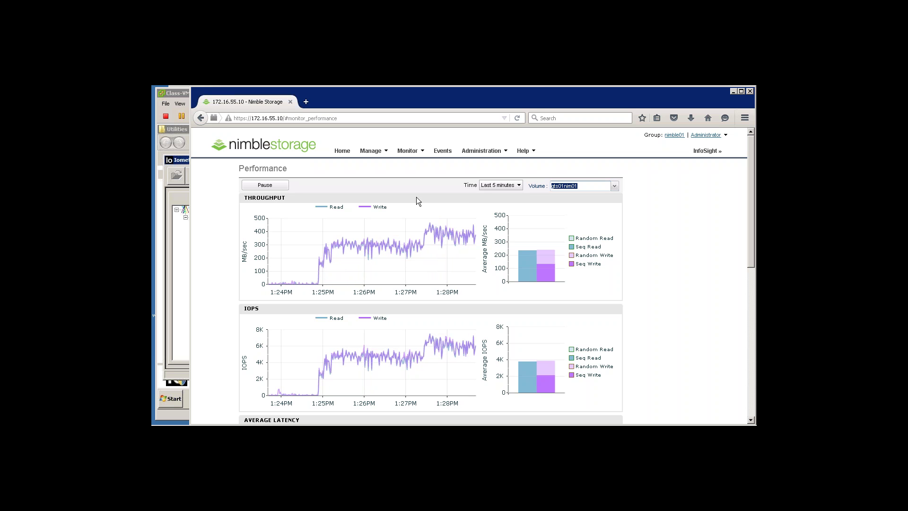
click(178, 377)
click(385, 358)
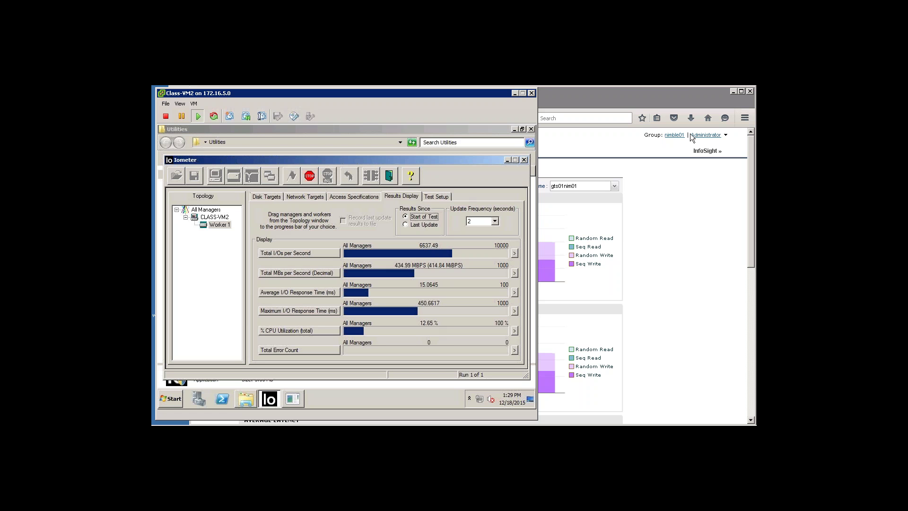
click(733, 91)
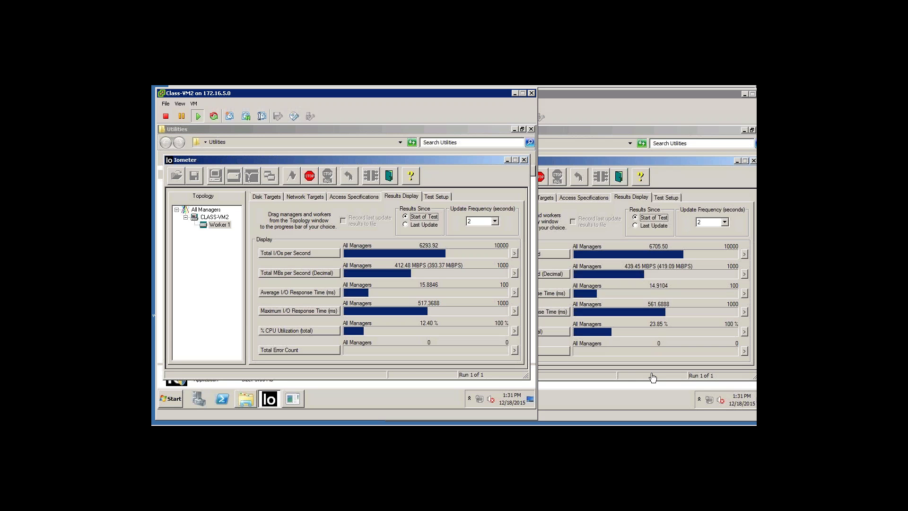
Step: Compare the running Iometer results of Class-VM2 on host 172.16.5.0 and Class-VM1 on host 172.16.8.0
click(435, 258)
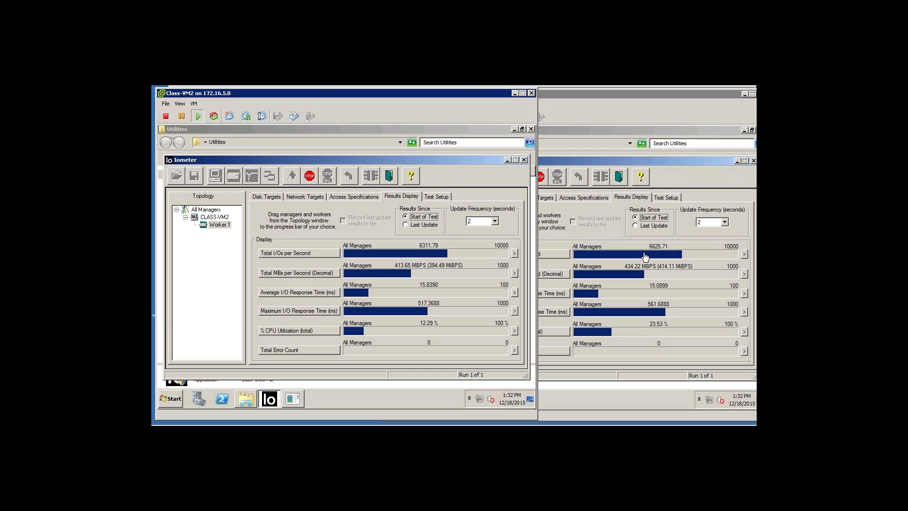
mouse_move(233, 97)
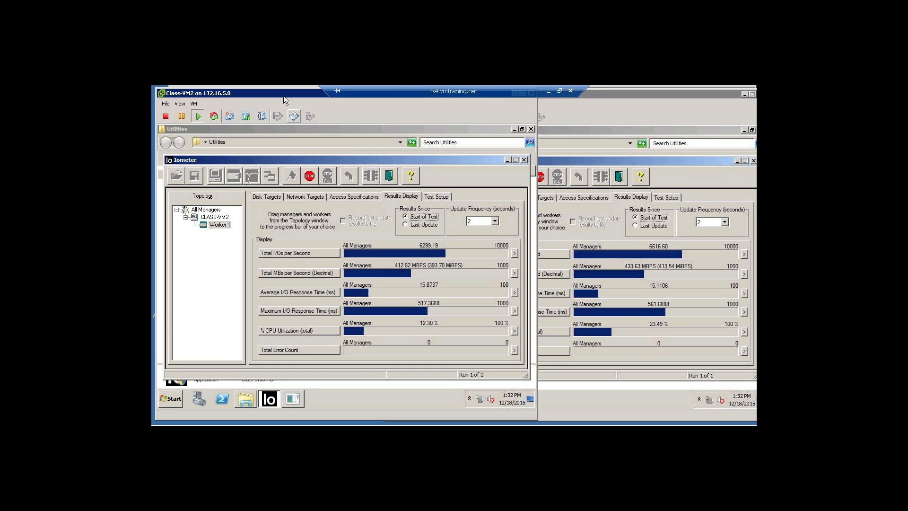
click(622, 109)
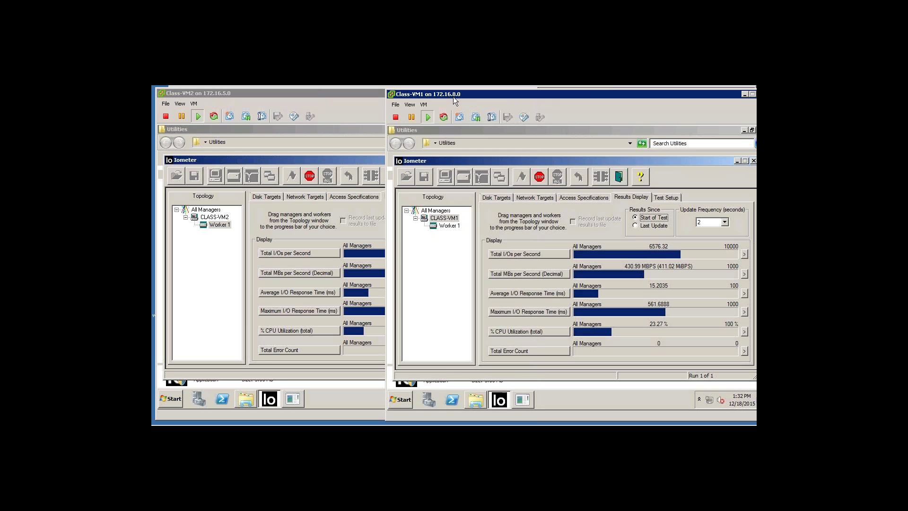
click(454, 251)
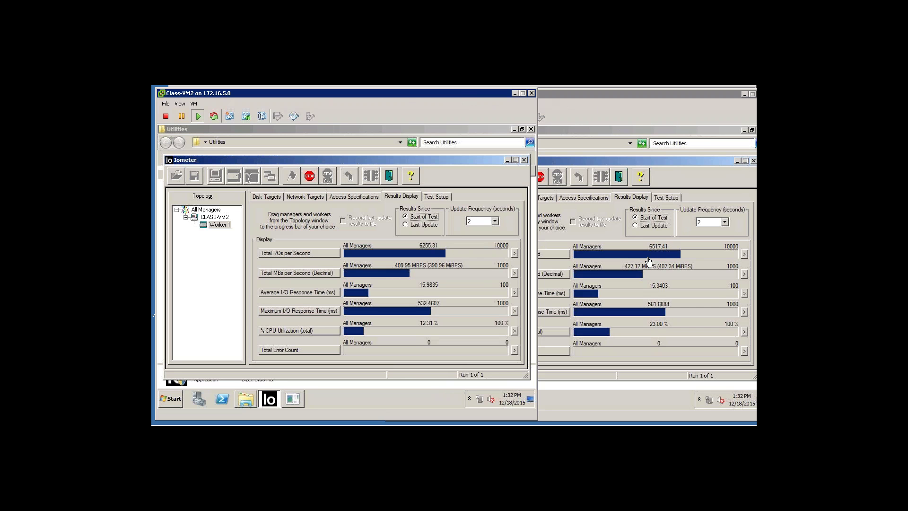
mouse_move(410, 410)
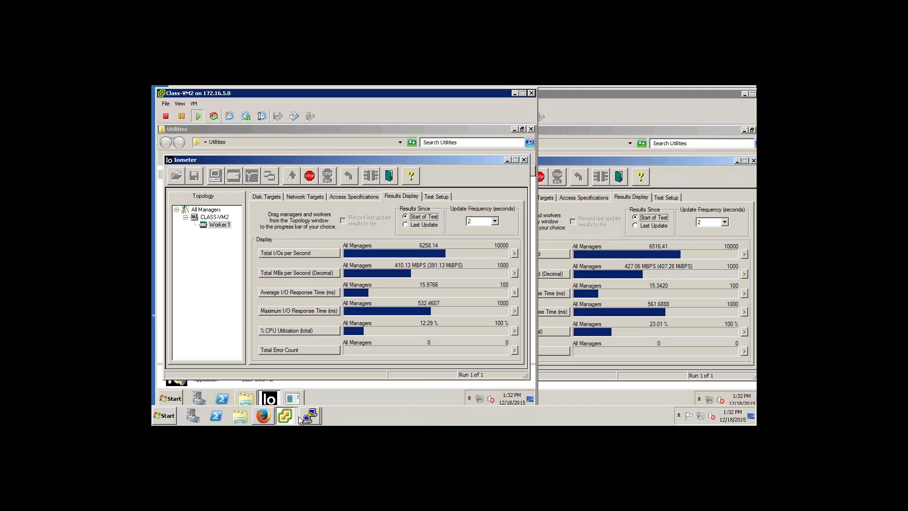
Step: Examine the busiest device's active commands, CMDS/s and read and write rates in esxtop on host 172.16.8.0
mouse_move(305, 412)
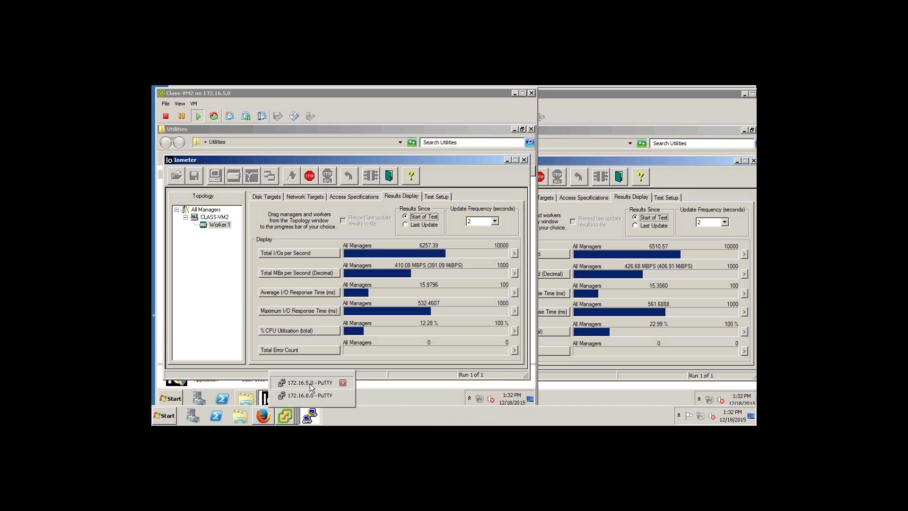
click(312, 392)
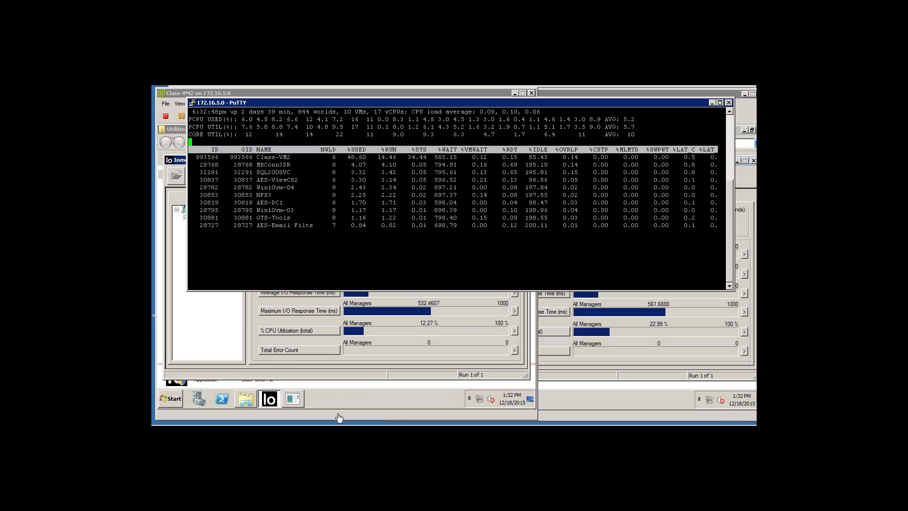
mouse_move(338, 422)
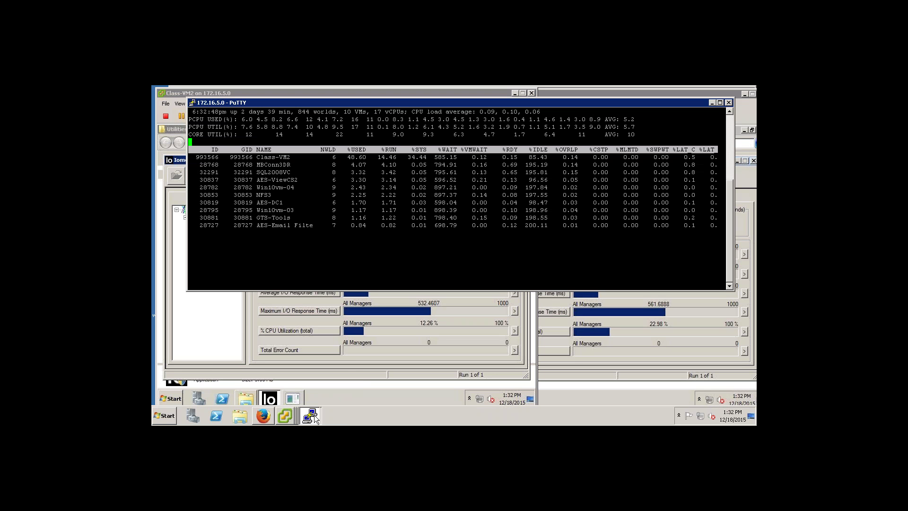
mouse_move(310, 415)
click(305, 396)
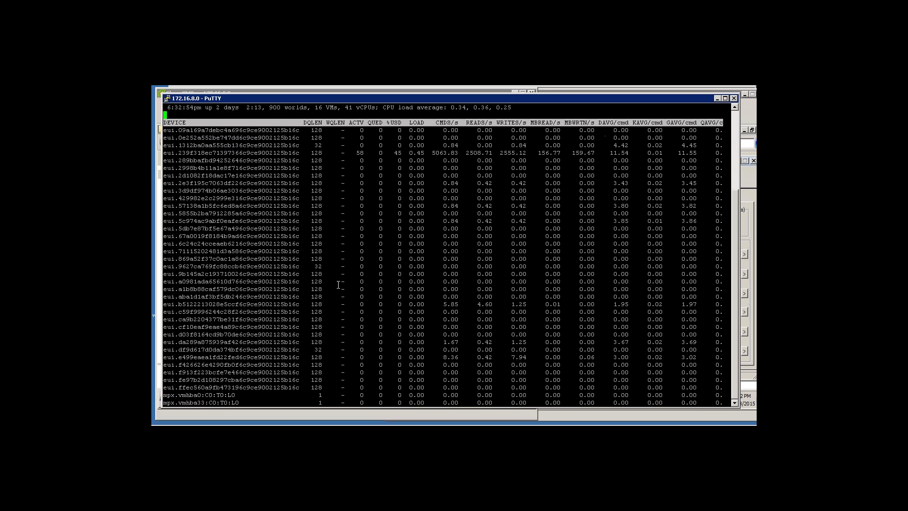
double_click(359, 152)
drag(432, 152, 458, 152)
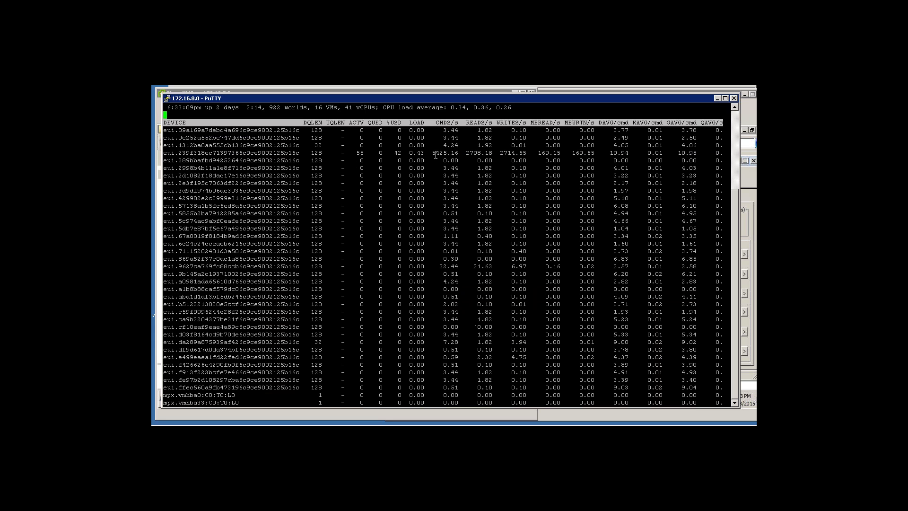
drag(431, 153, 462, 153)
drag(466, 153, 523, 150)
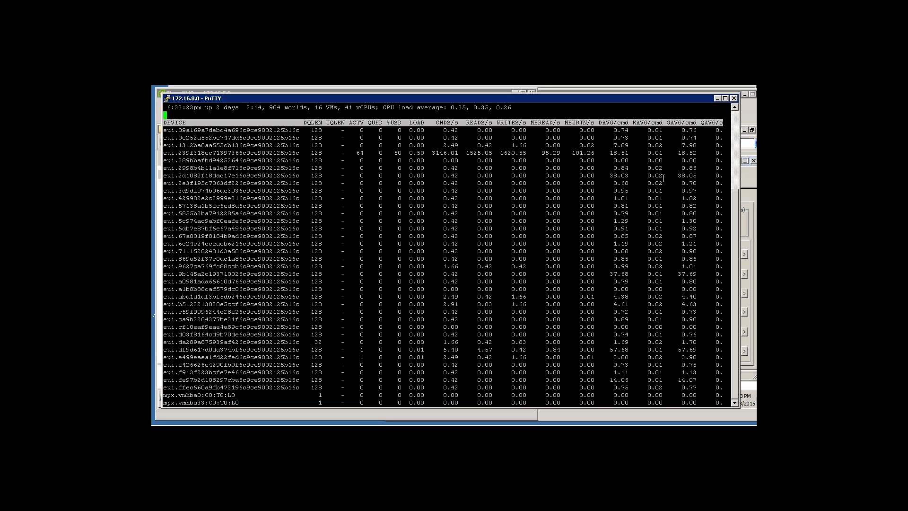
Step: Stop Class-VM1's Iometer test and rerun it against virtual disks 1 and 3, saving to results.csv in Documents
click(747, 112)
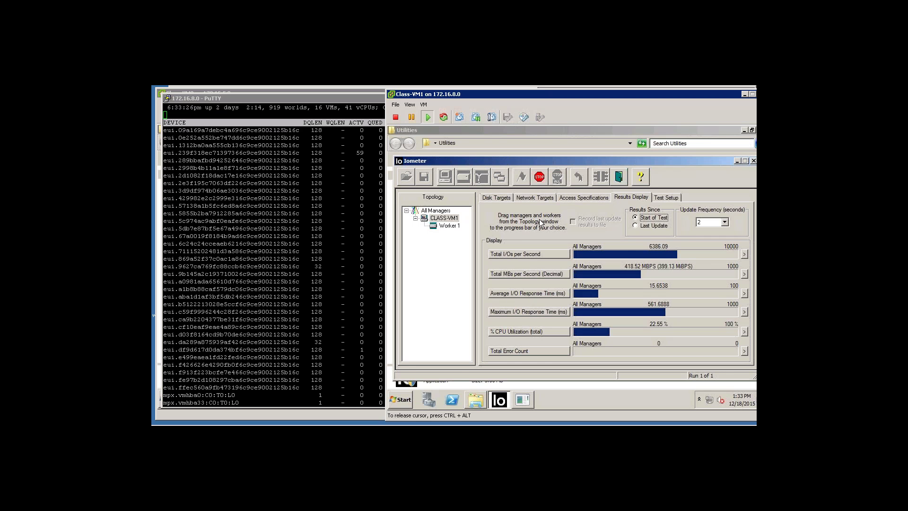
click(557, 178)
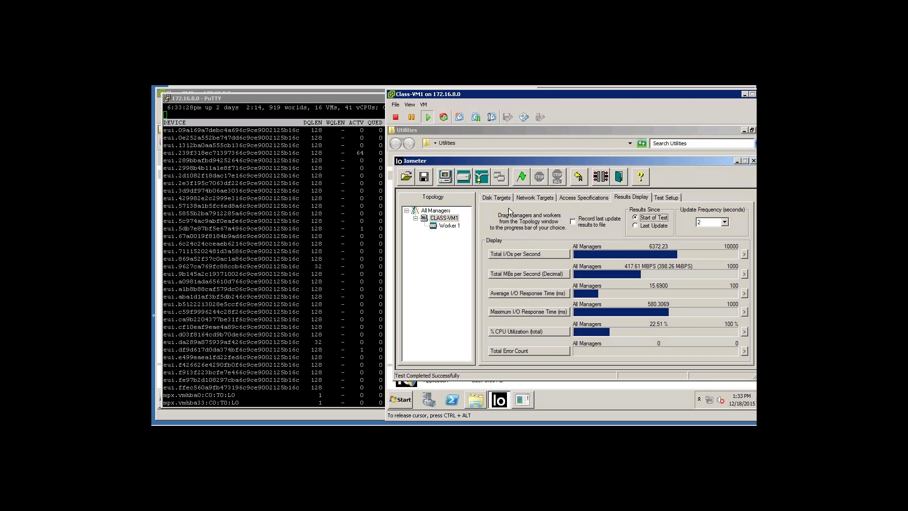
click(498, 196)
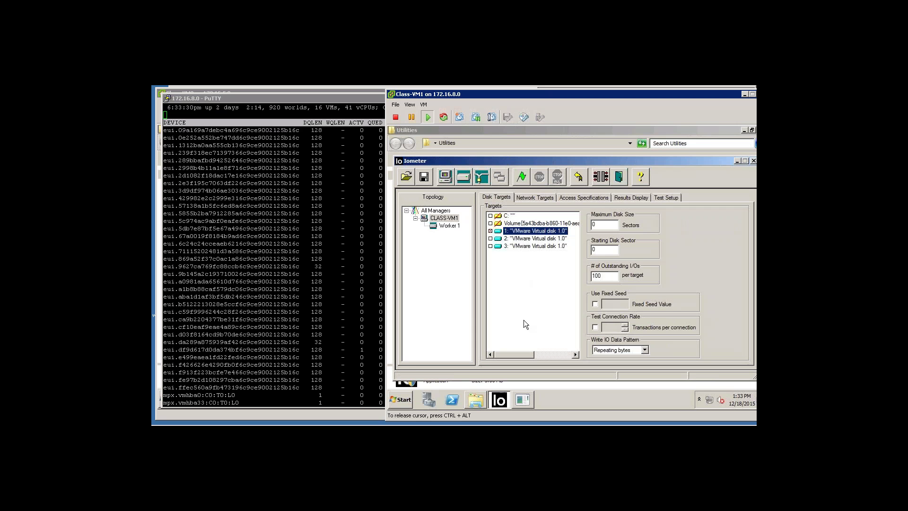
click(529, 239)
click(506, 246)
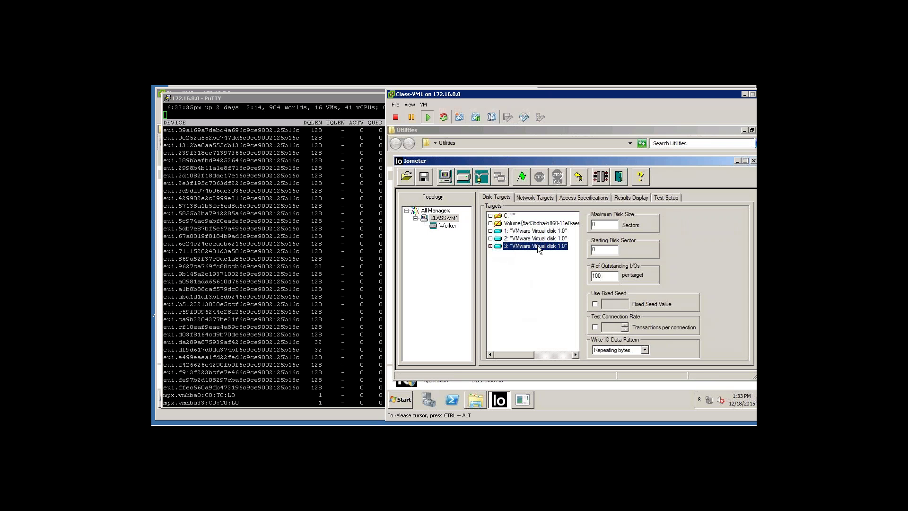
click(490, 230)
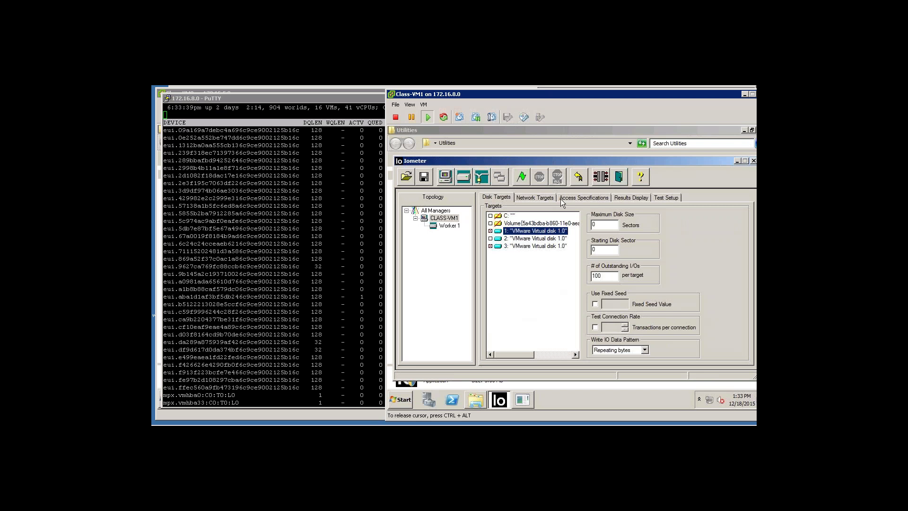
click(523, 180)
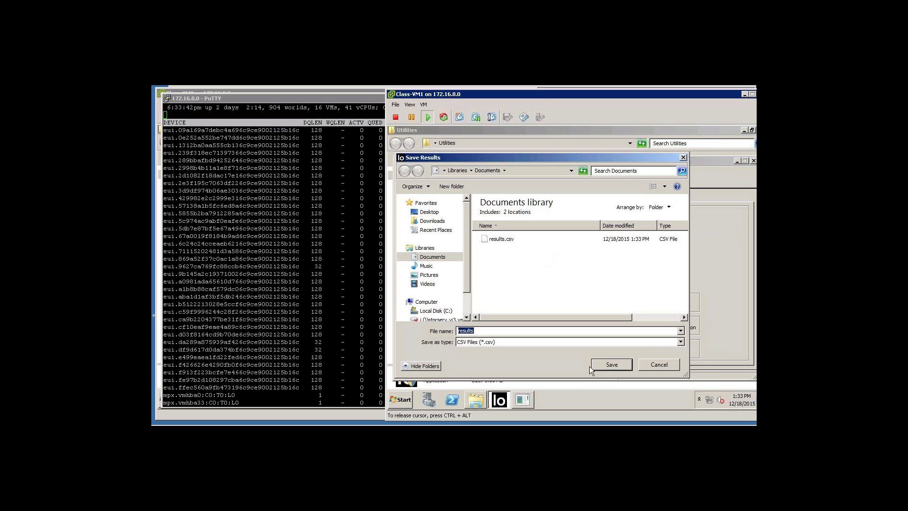
click(609, 365)
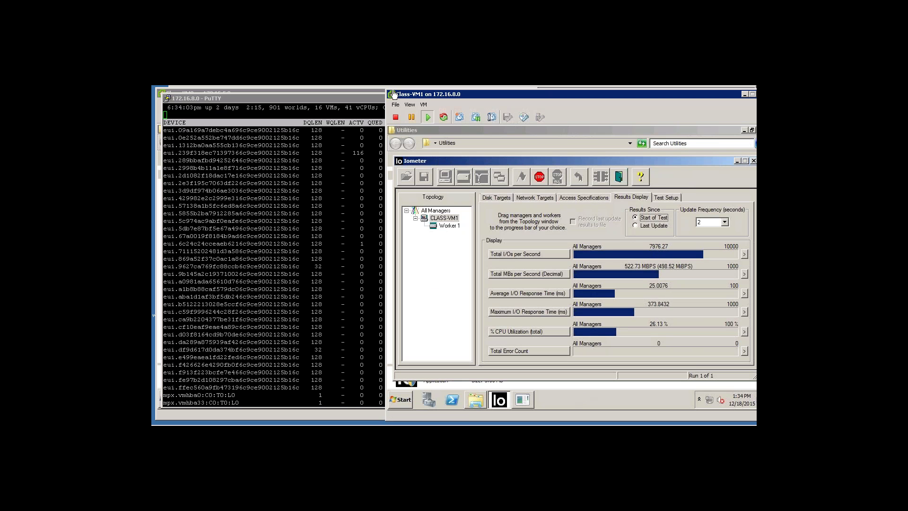
Step: Inspect Hard disk 4, SCSI controller 3 and Hard disk 2 in Class-VM1's settings, and leave them without changes
click(423, 105)
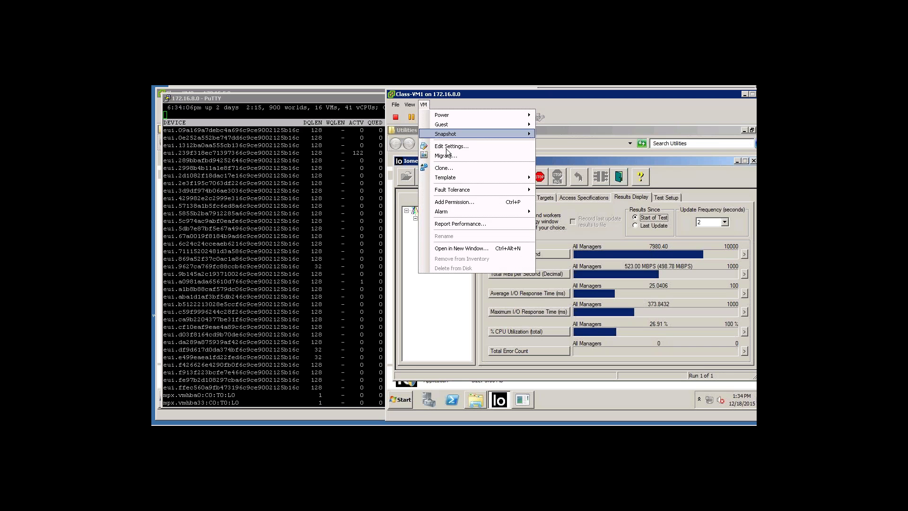
click(451, 146)
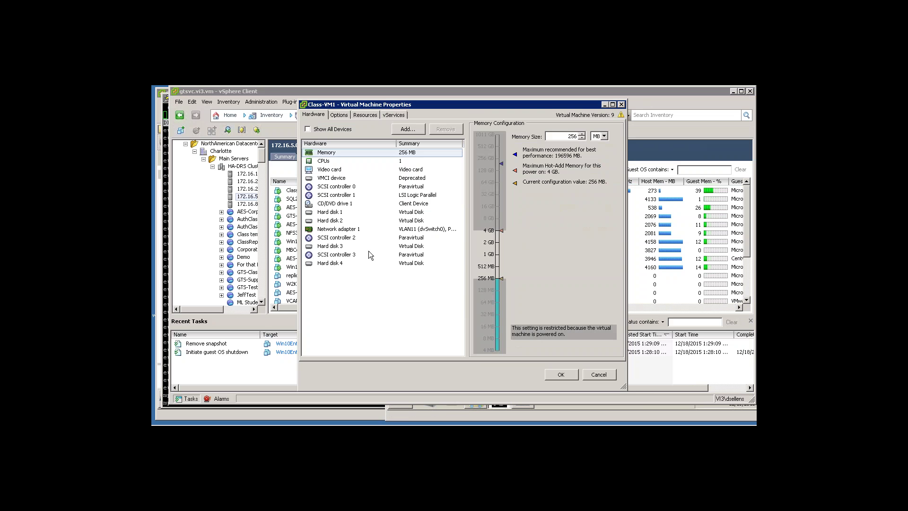
click(336, 262)
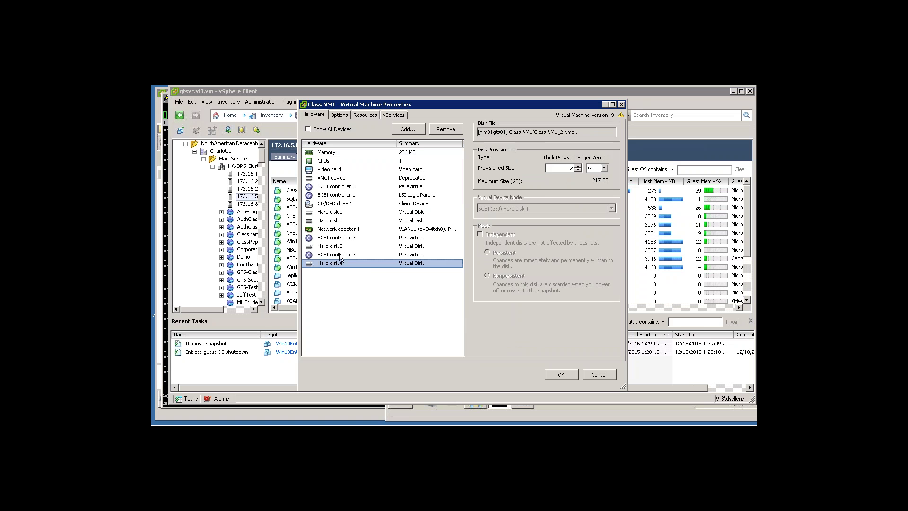
click(411, 254)
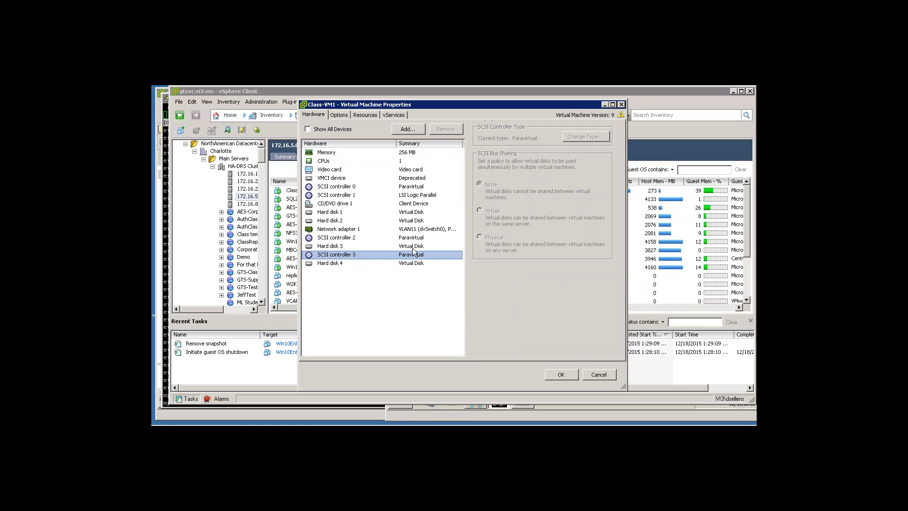
click(338, 222)
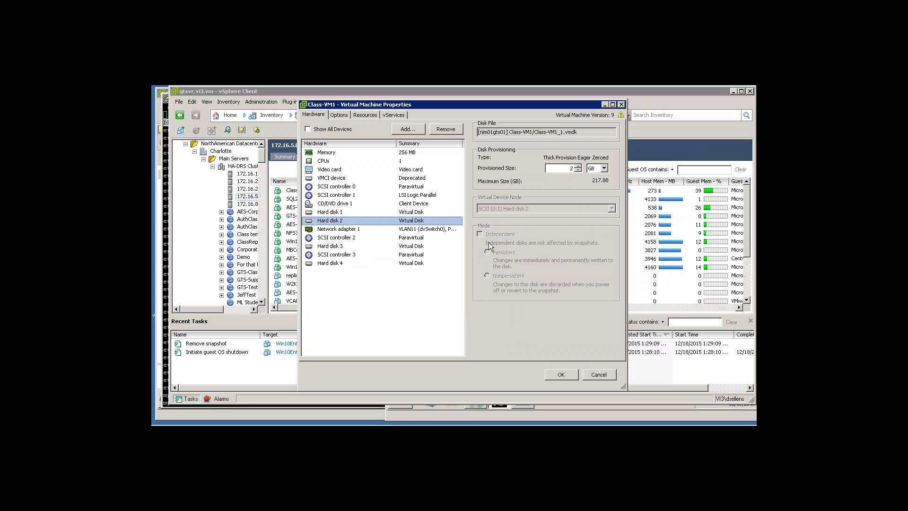
click(600, 374)
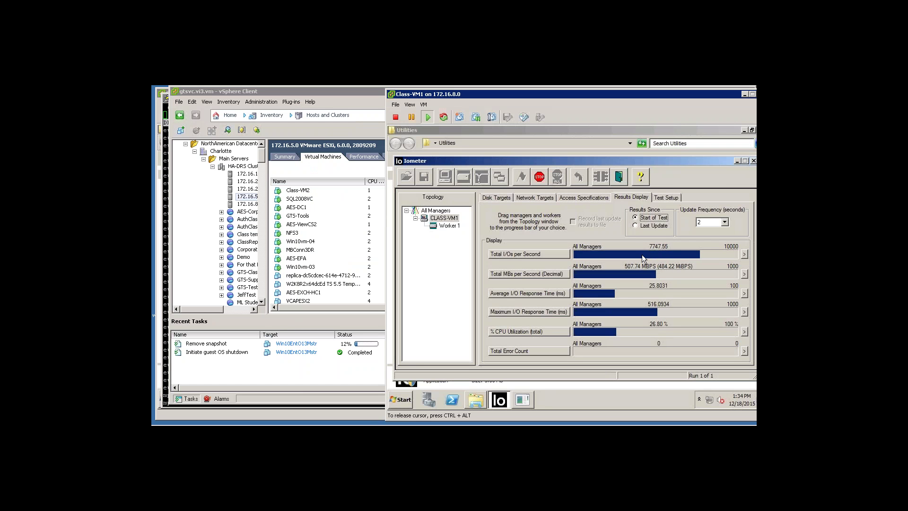
Step: Stop the Iometer test on Class-VM2 and return to the Class-VM1 console
click(349, 415)
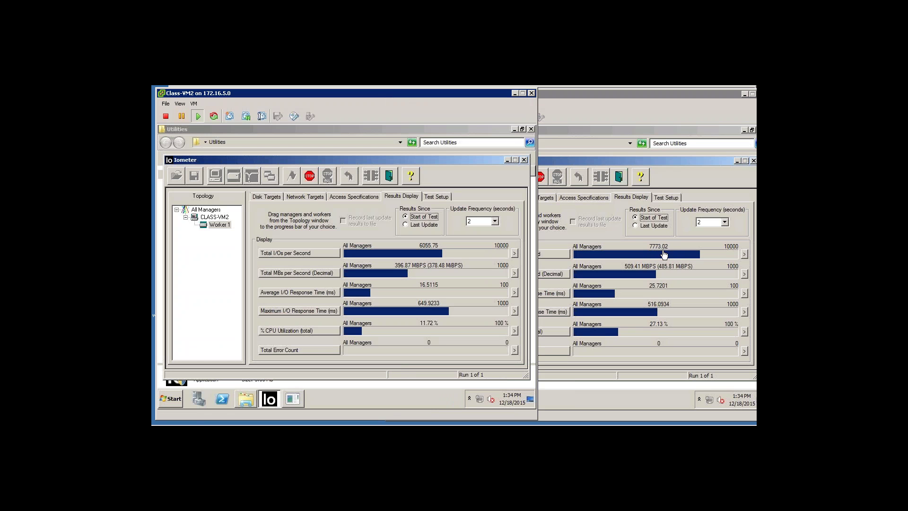
click(309, 178)
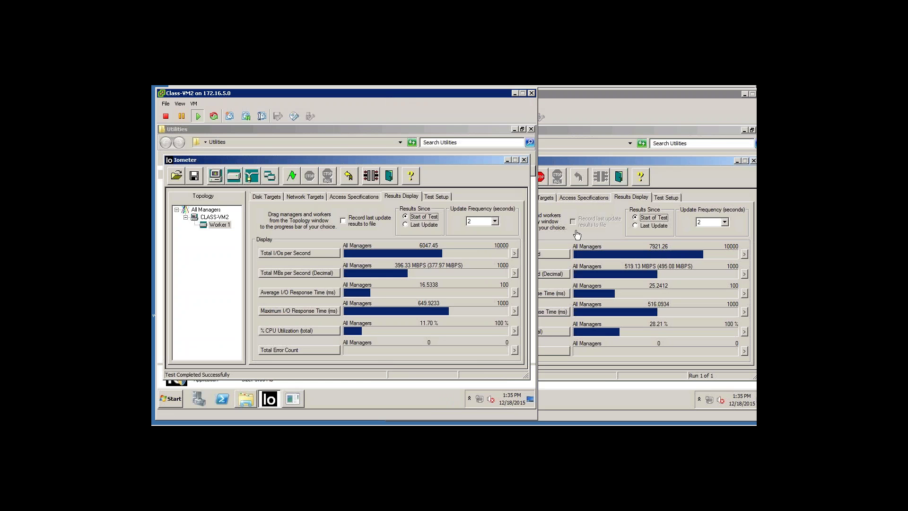
click(601, 240)
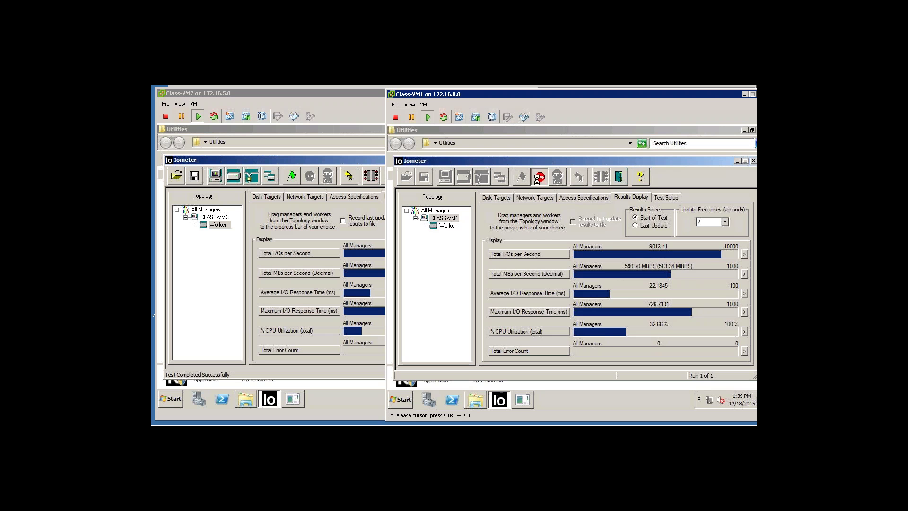
Step: Stop Class-VM1's Iometer test and rerun it against virtual disks 1 and 2, saving to the results CSV file
click(539, 177)
click(502, 200)
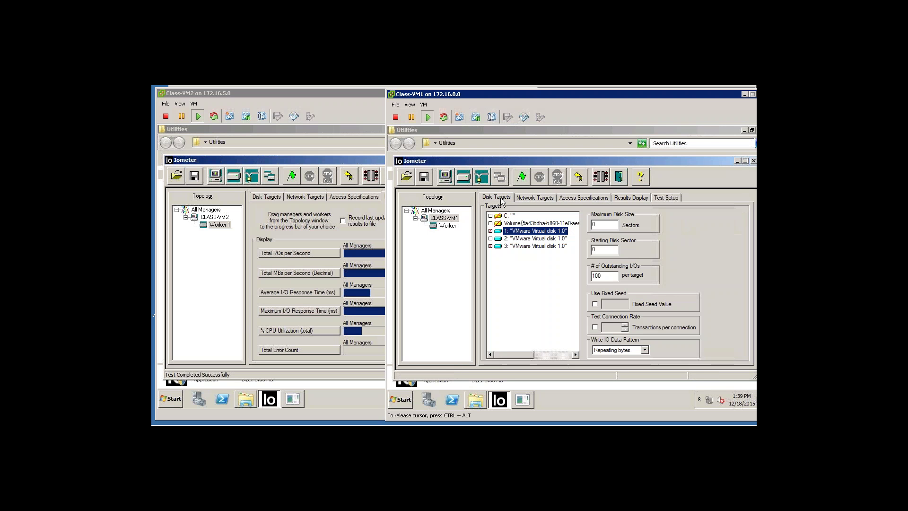
click(491, 246)
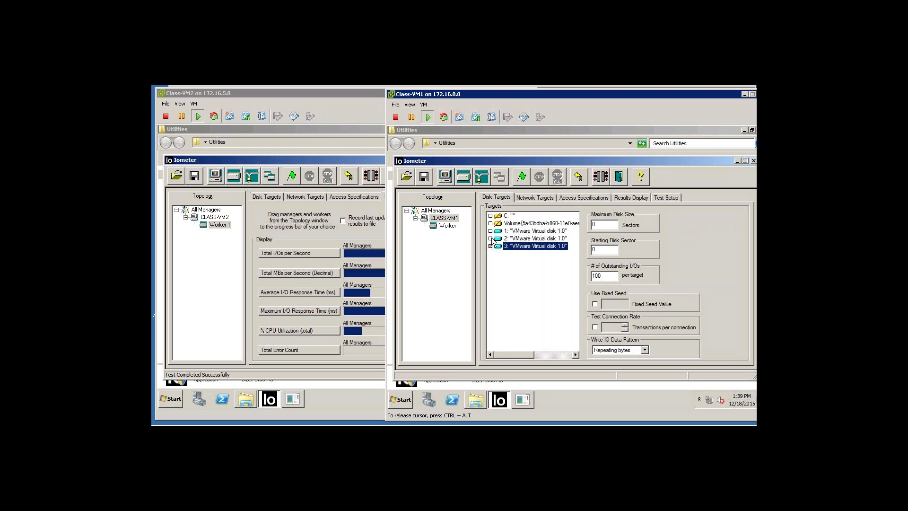
click(490, 231)
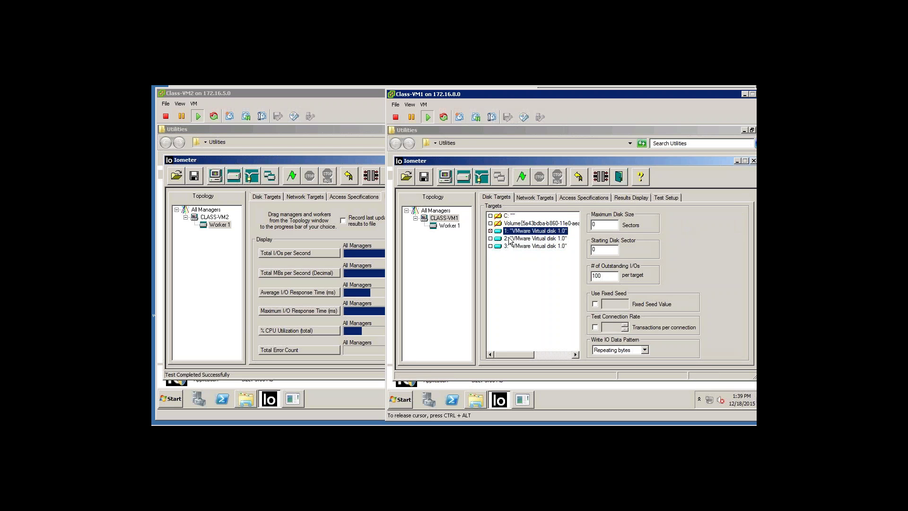
ctrl+click(491, 239)
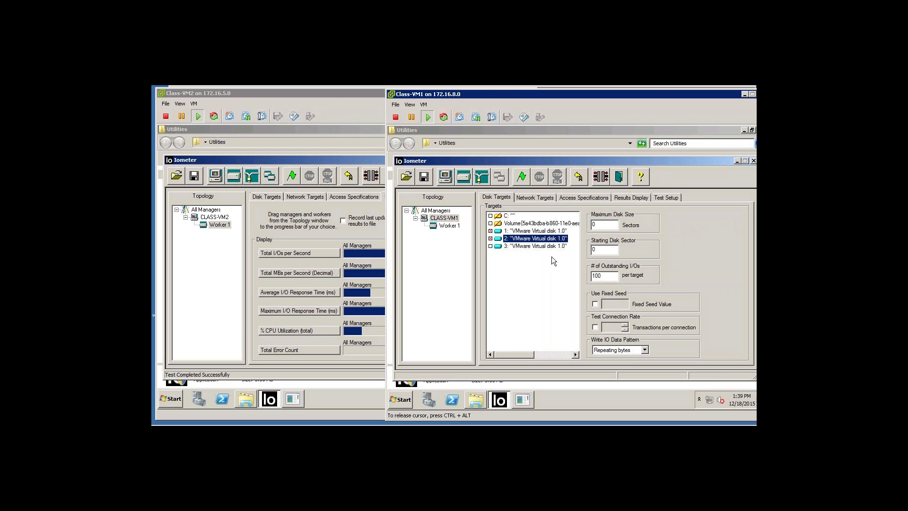
click(520, 178)
click(609, 364)
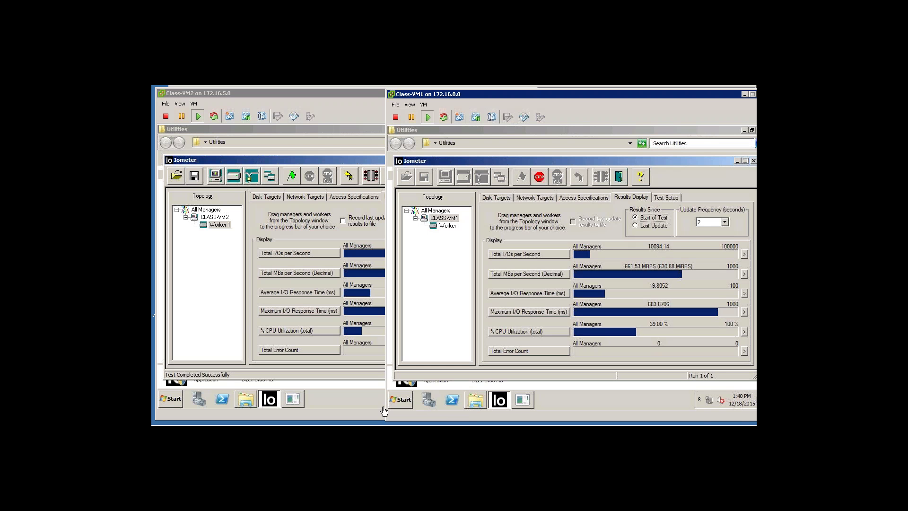
Step: Check the throughput, IOPS, average latency and cache hit rate charts of volume gts01nim01 on the Nimble Performance page
mouse_move(364, 415)
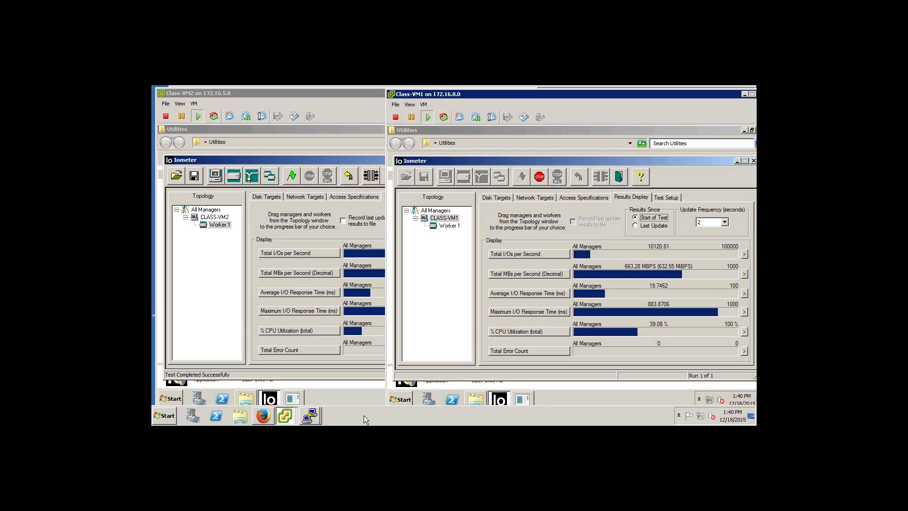
click(263, 415)
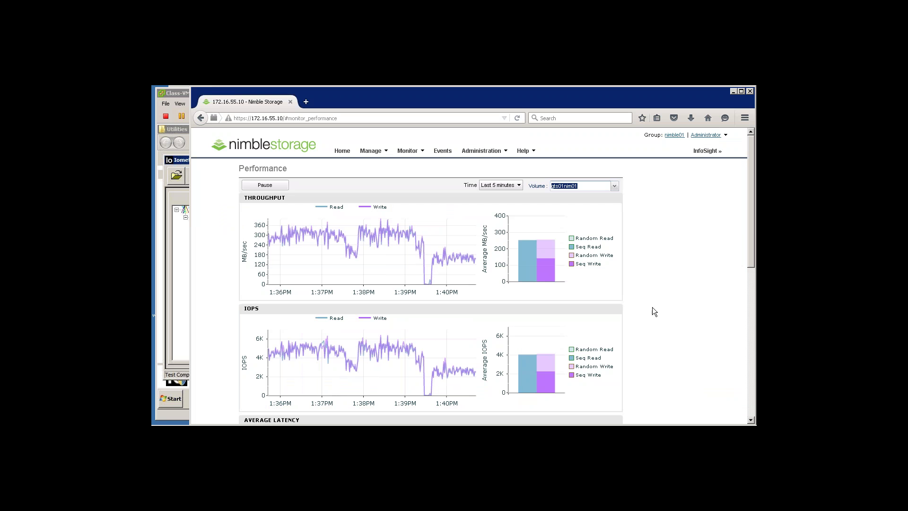
drag(749, 226, 751, 353)
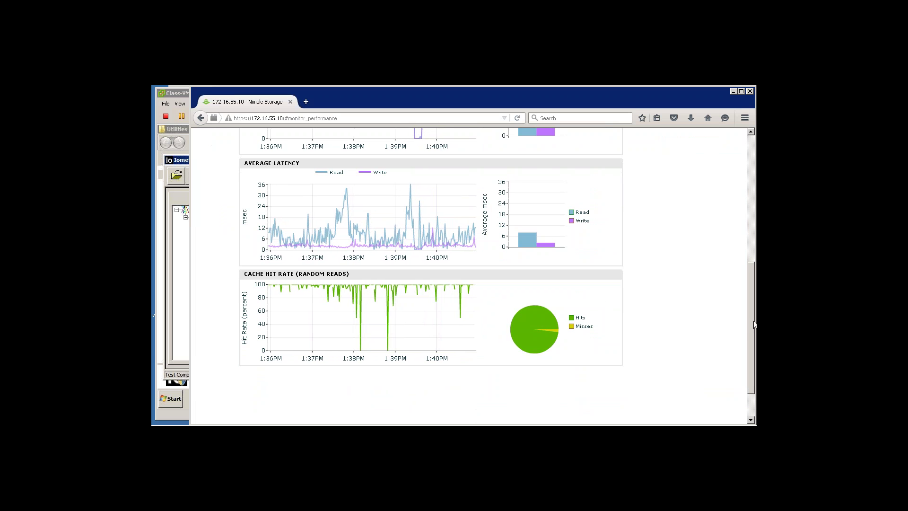
drag(752, 322, 748, 211)
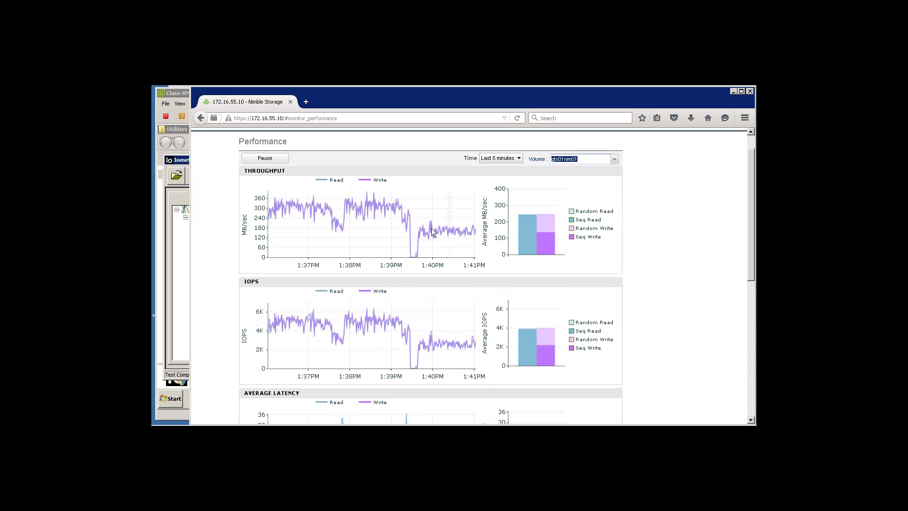
mouse_move(458, 237)
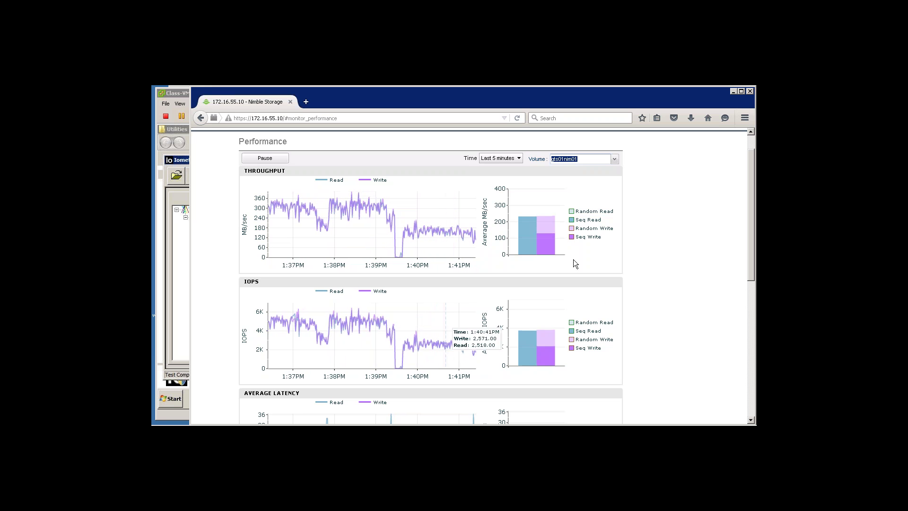
Step: Set the Nimble performance charts to All volumes, examine the combined throughput, and minimize the browser
click(615, 161)
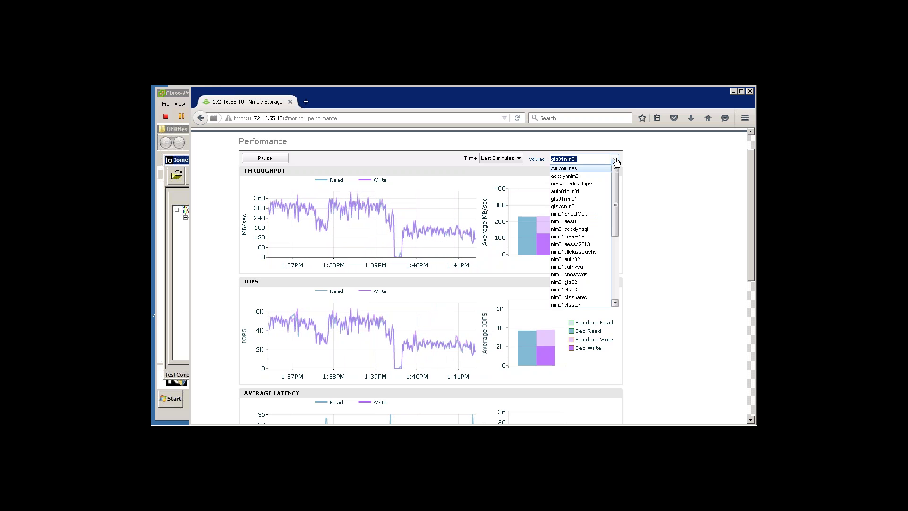
click(563, 168)
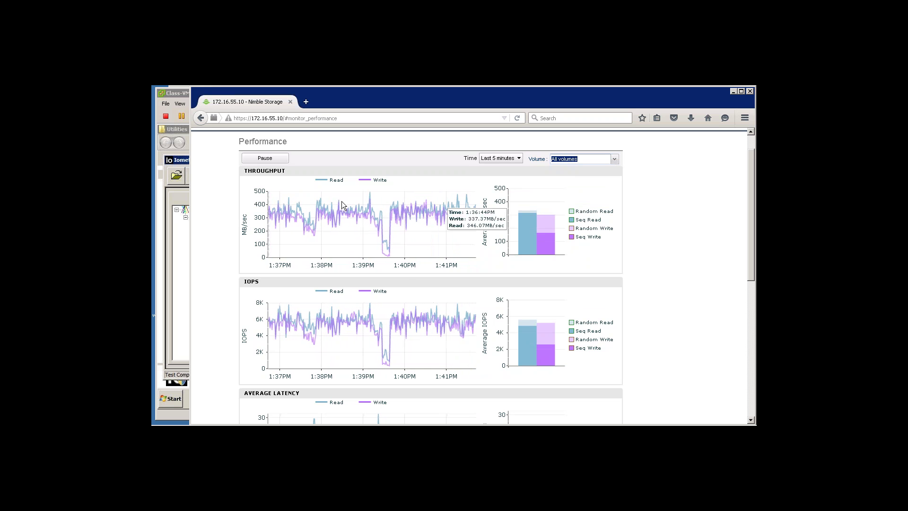
mouse_move(327, 206)
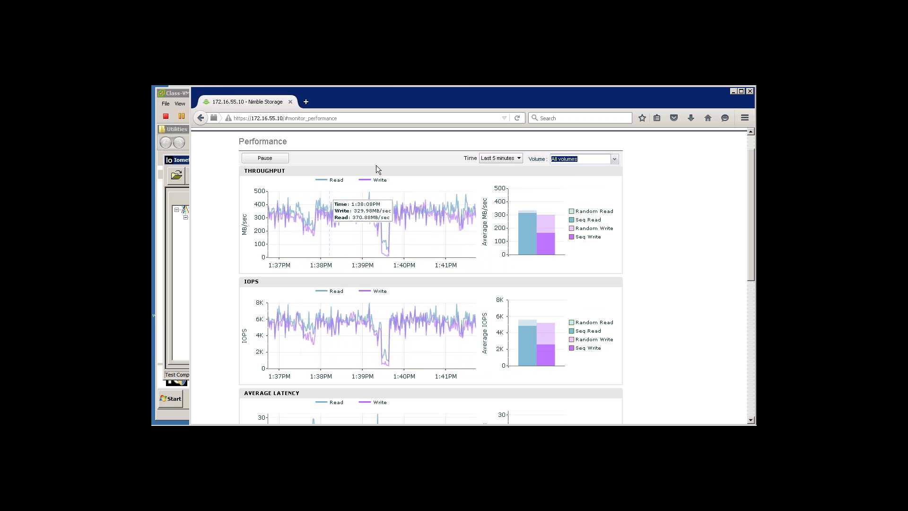
click(734, 92)
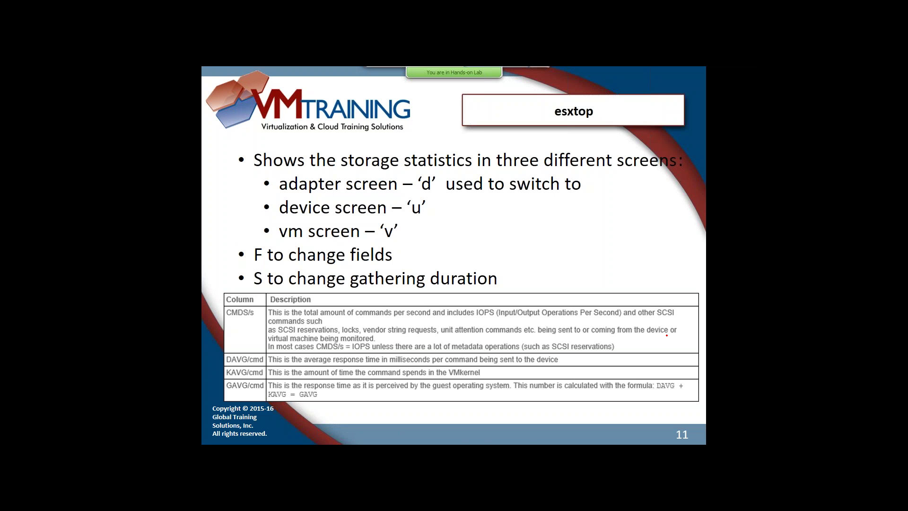
key(Right)
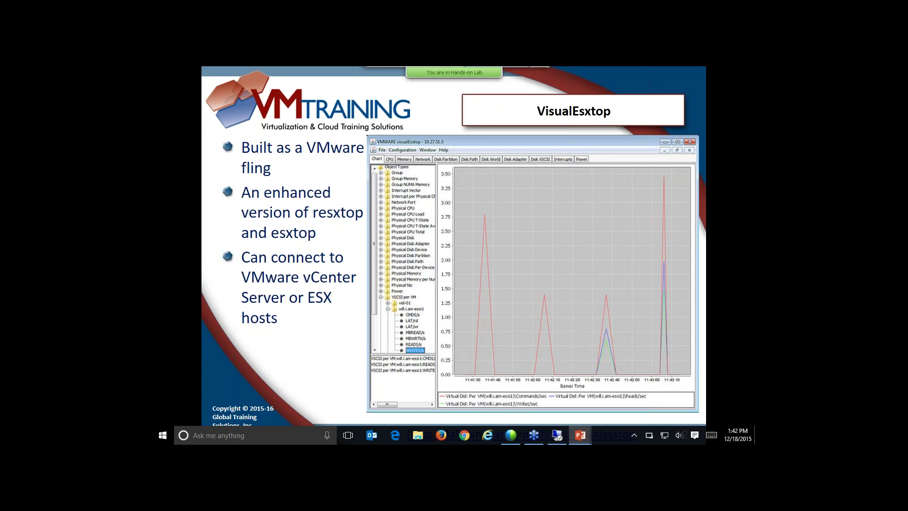
key(Right)
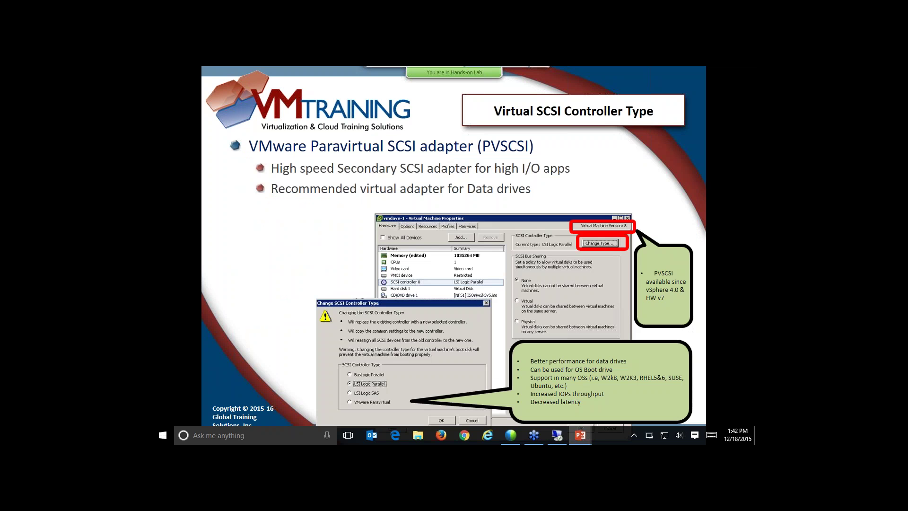